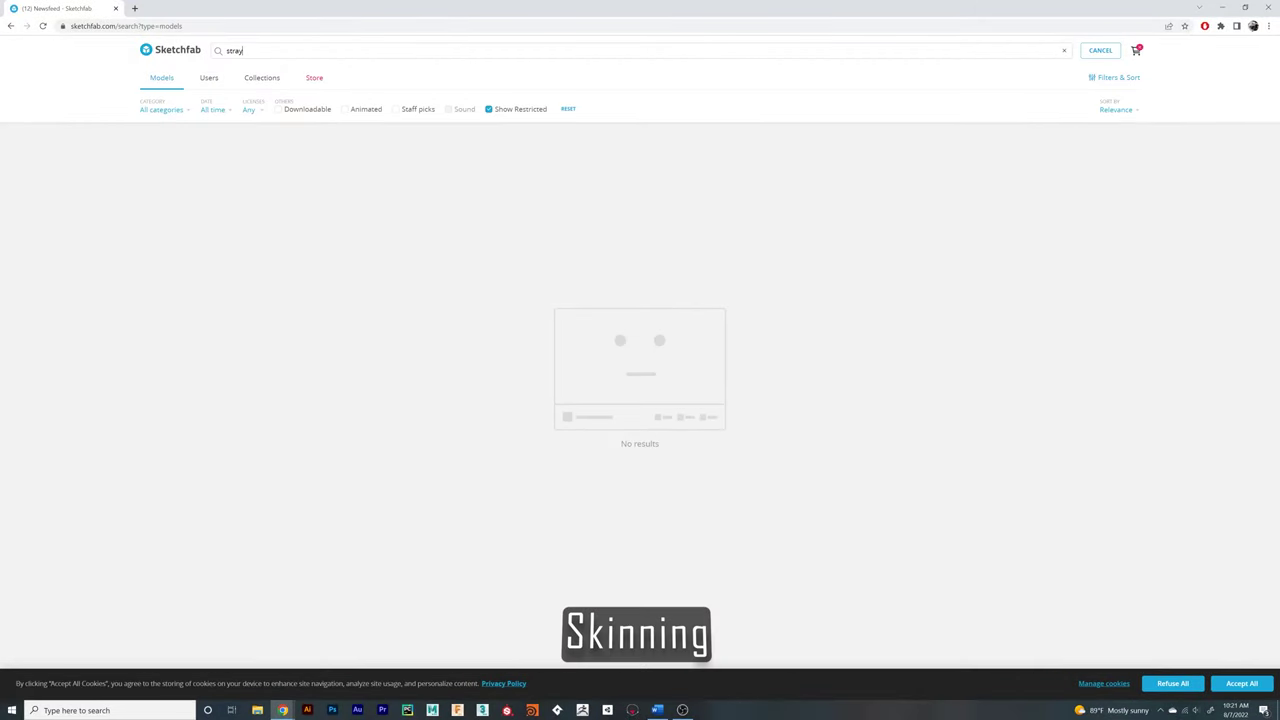
Search Sketchfab for 'stray' and download the Stray Clementine Droid model
key(Return)
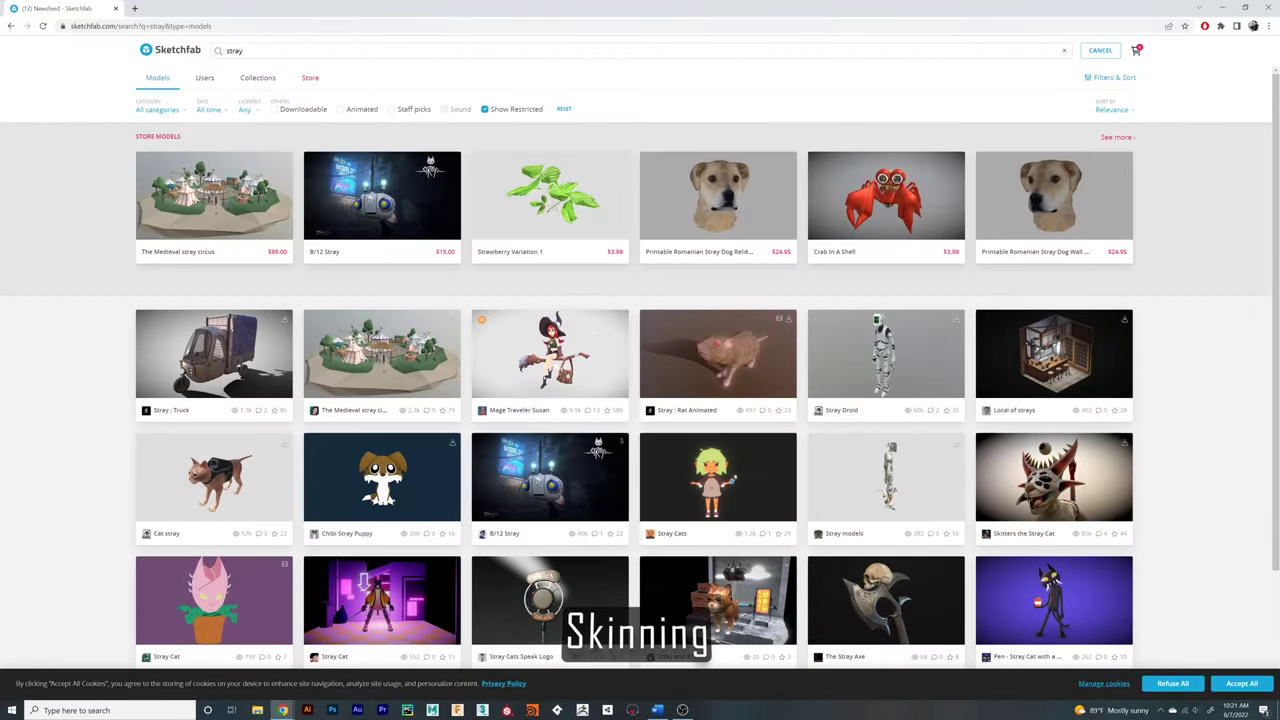
scroll(286, 181, down, 3)
click(386, 486)
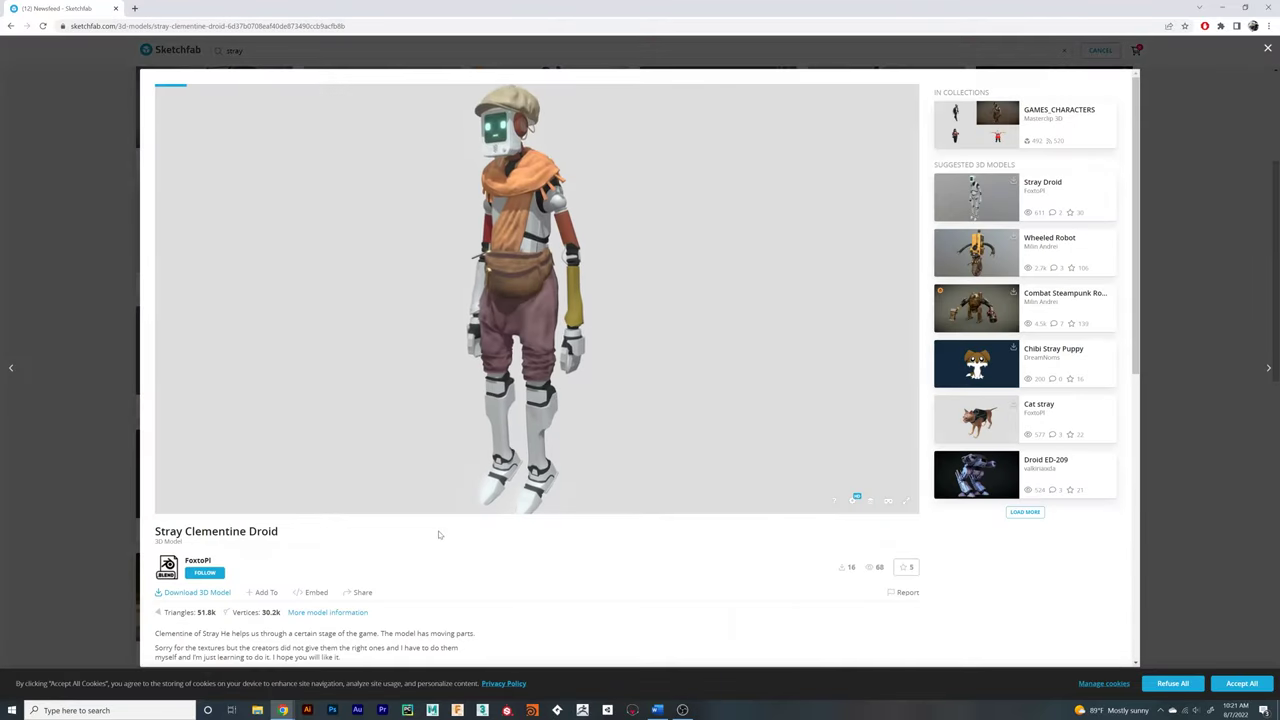
scroll(386, 486, down, 1)
click(196, 492)
click(714, 442)
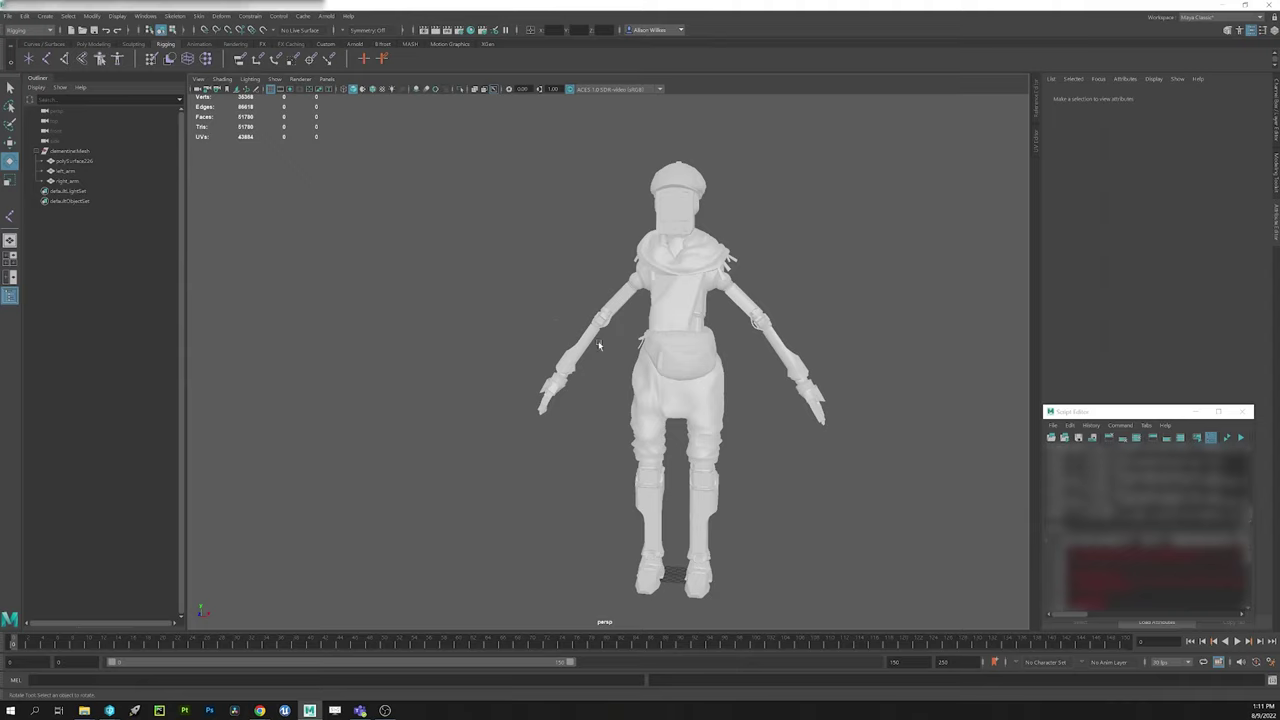
alt+drag(599, 345, 659, 376)
key(space)
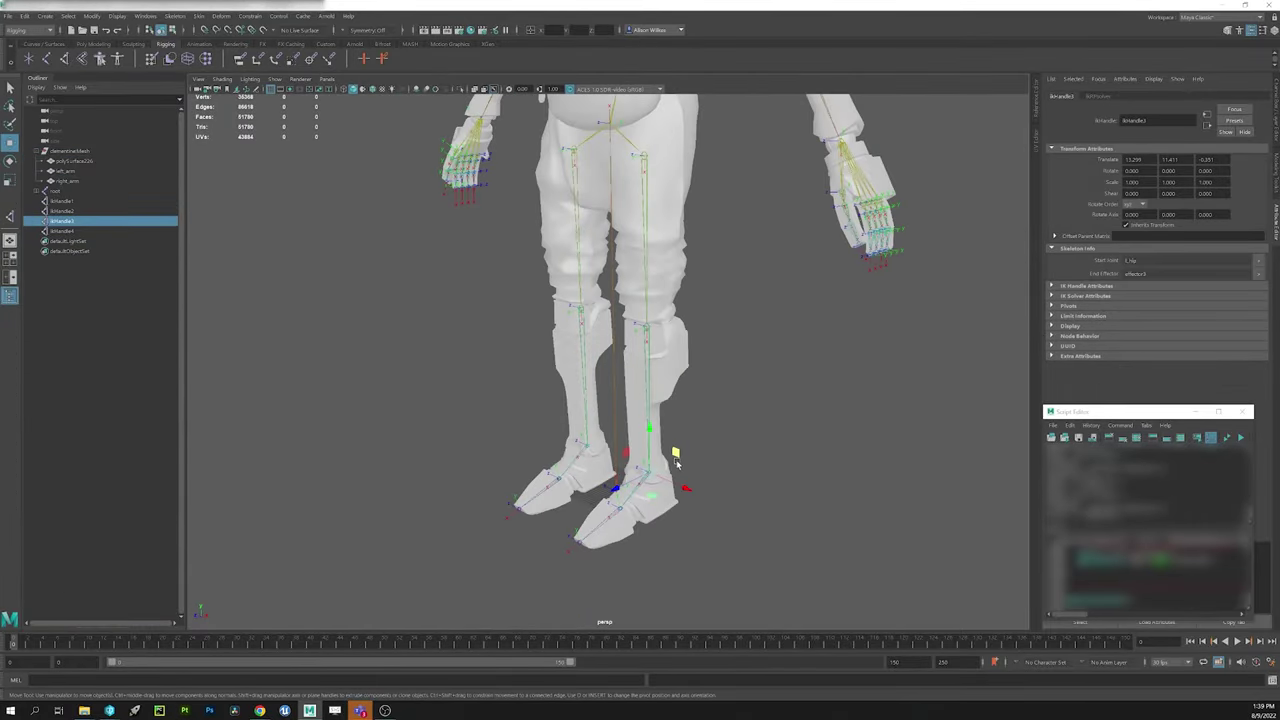
Test the rig by raising a foot IK handle and twisting the spine, then place clementine_quick_rig in the alley
drag(647, 427, 650, 397)
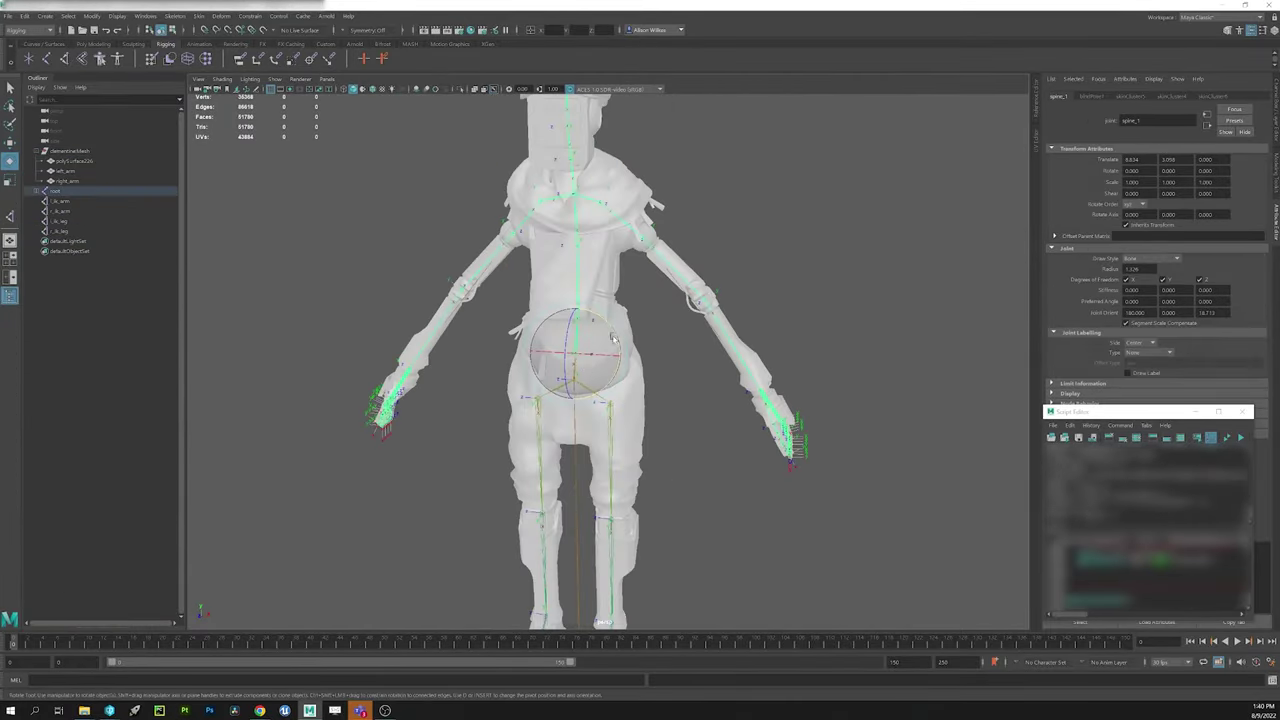
mouse_move(611, 331)
mouse_down()
mouse_move(612, 343)
mouse_move(594, 313)
mouse_up()
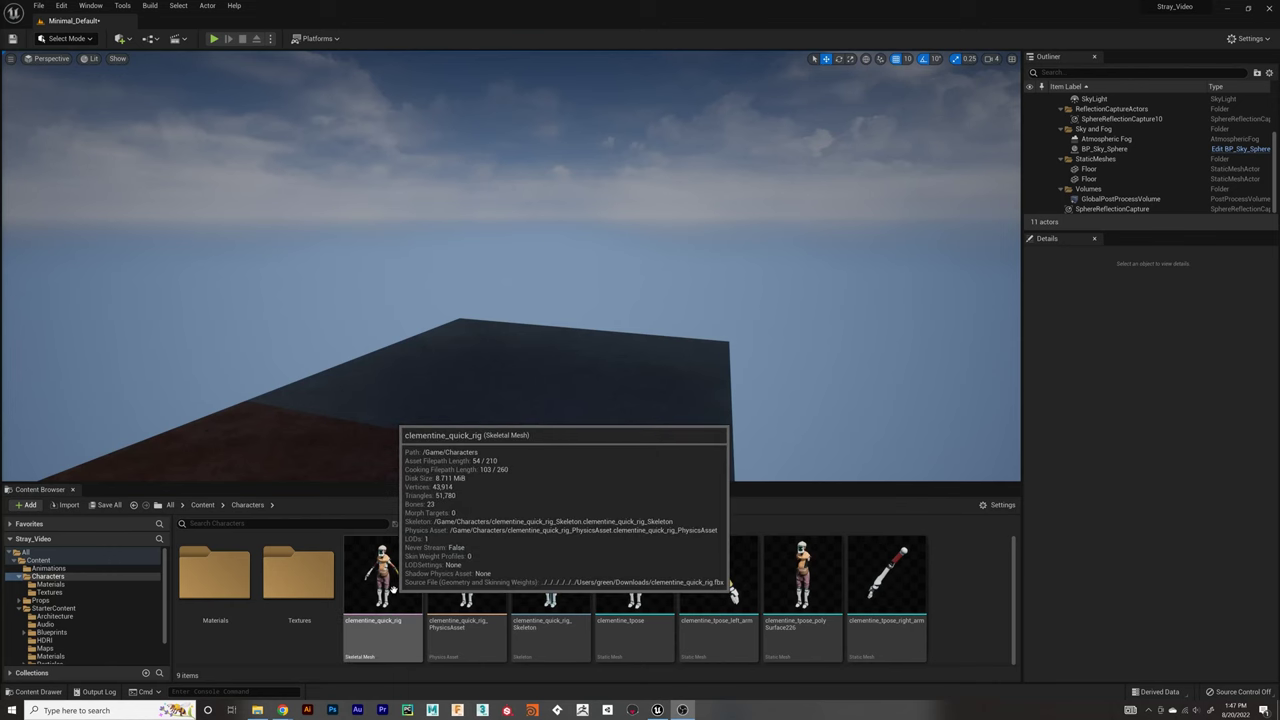
drag(383, 575, 536, 376)
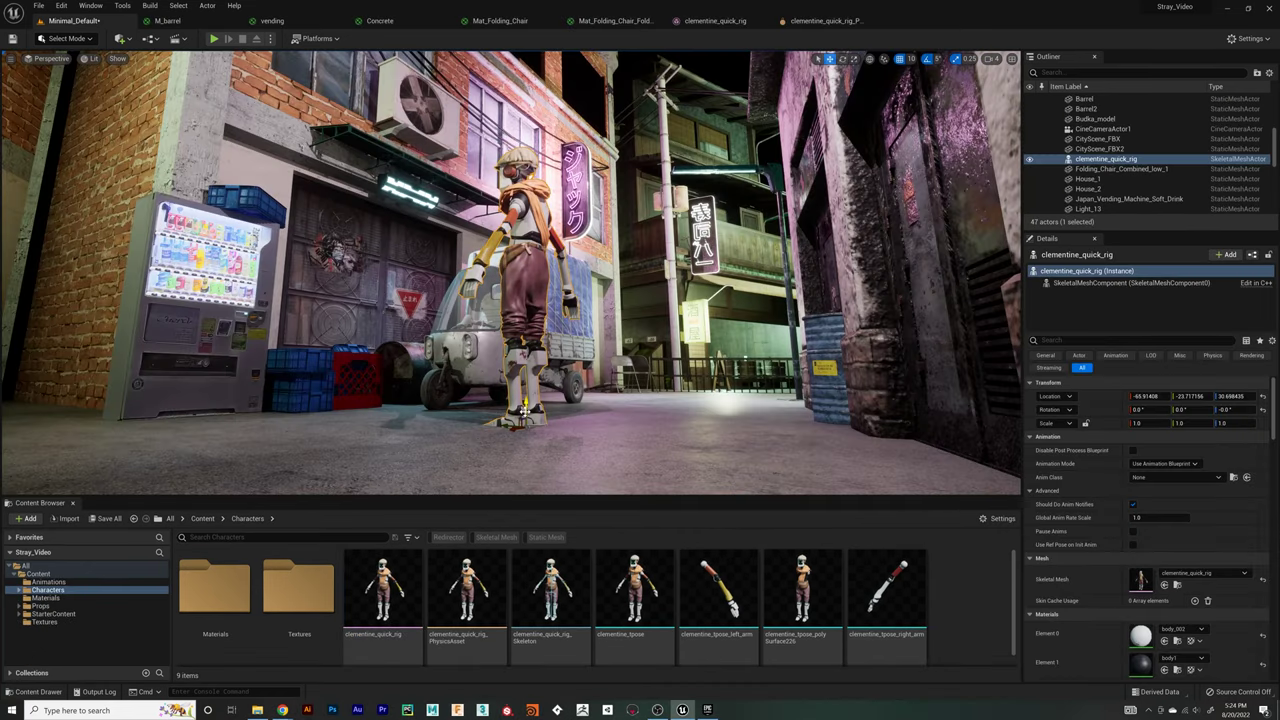
Turn the droid -140 on Z, set it to play the Walking_2 animation asset, and preview the level
drag(530, 430, 565, 429)
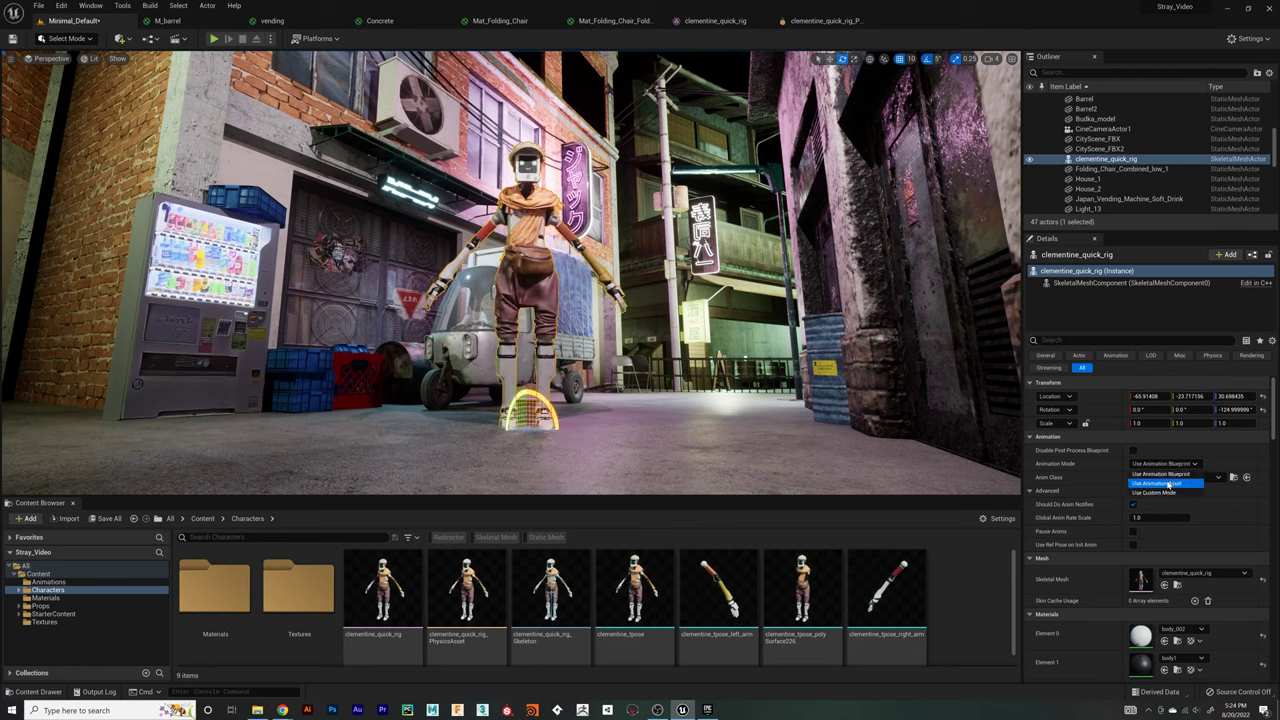
click(1168, 484)
click(1200, 479)
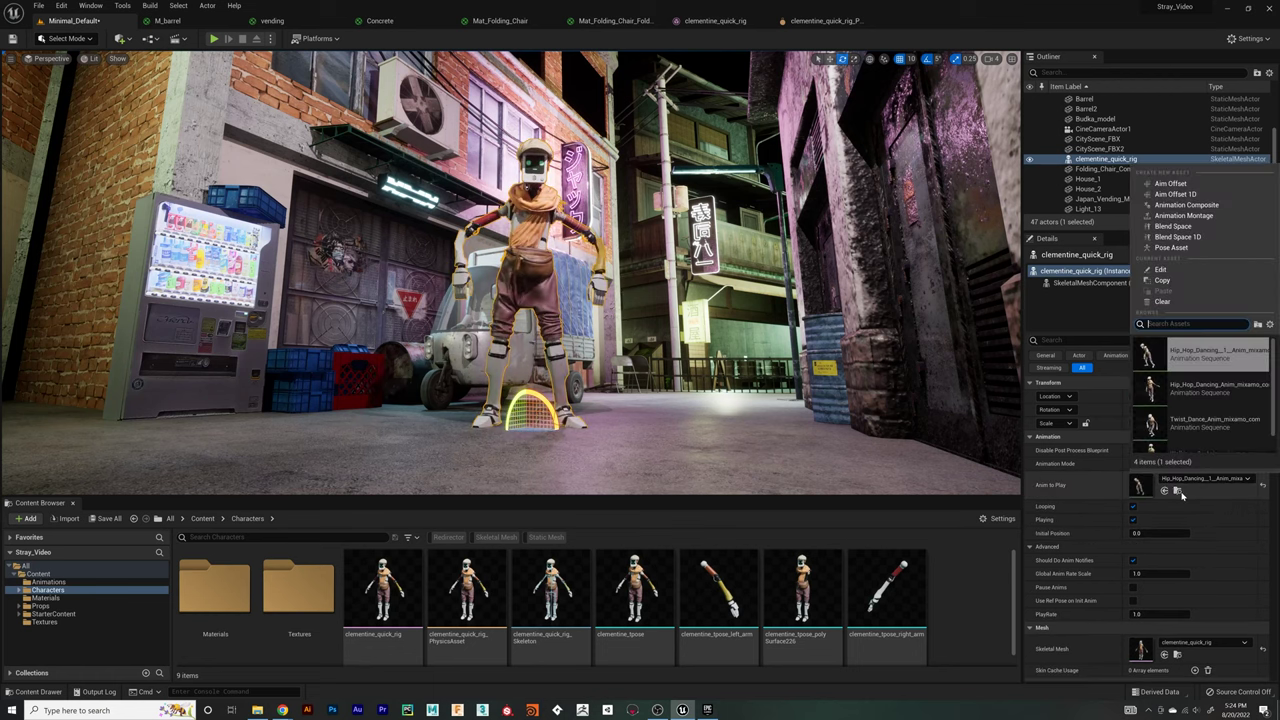
click(1194, 438)
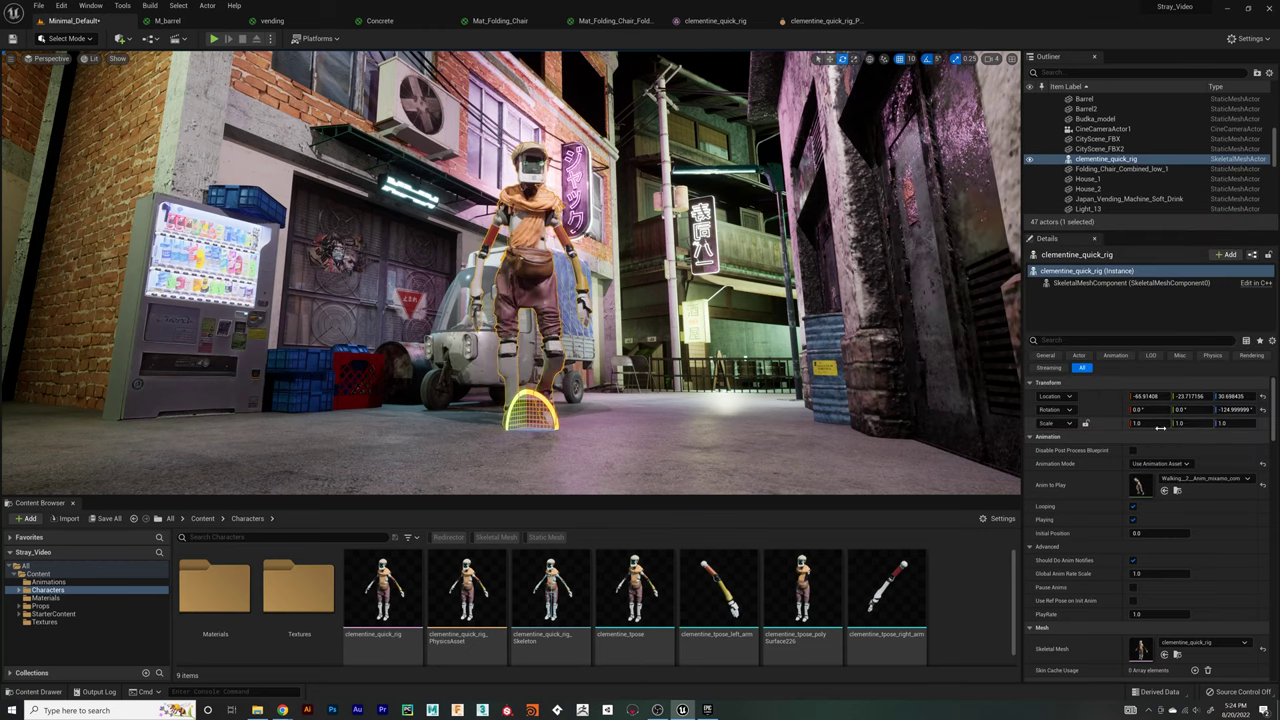
click(213, 39)
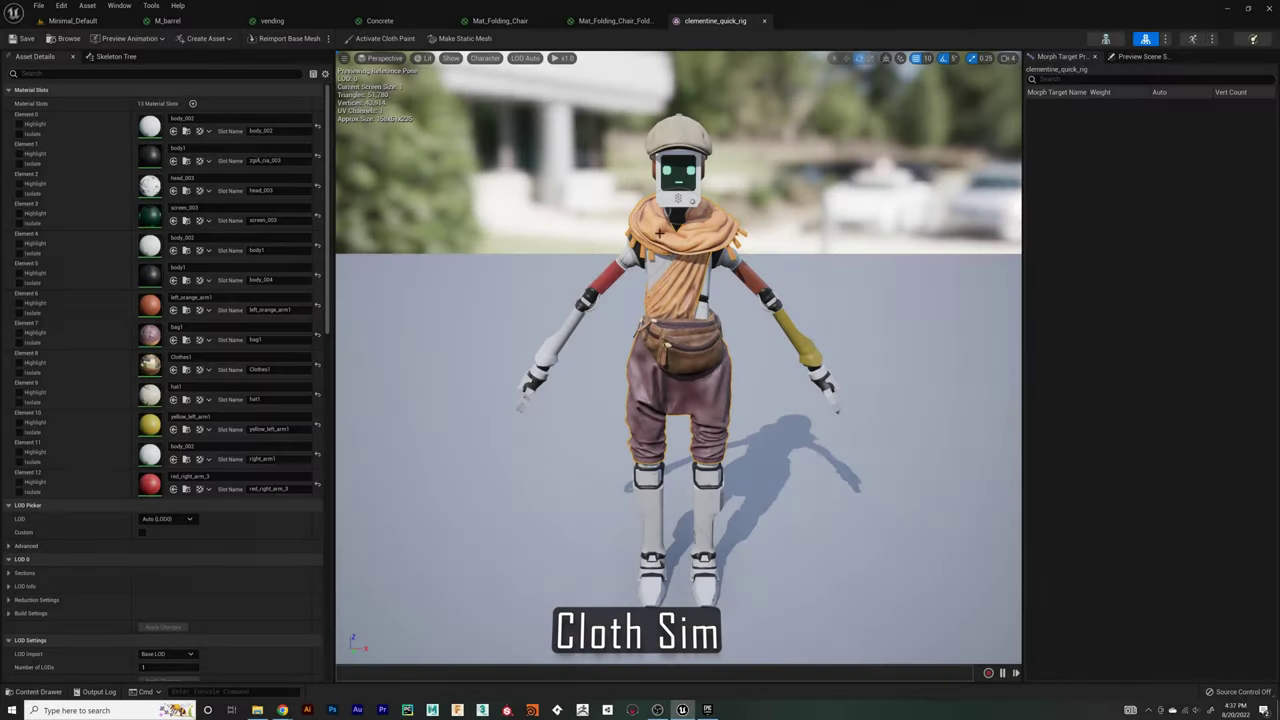
Create clothing data from the scarf section and paint its cloth mask, viewing the scarf from several sides
mouse_move(737, 287)
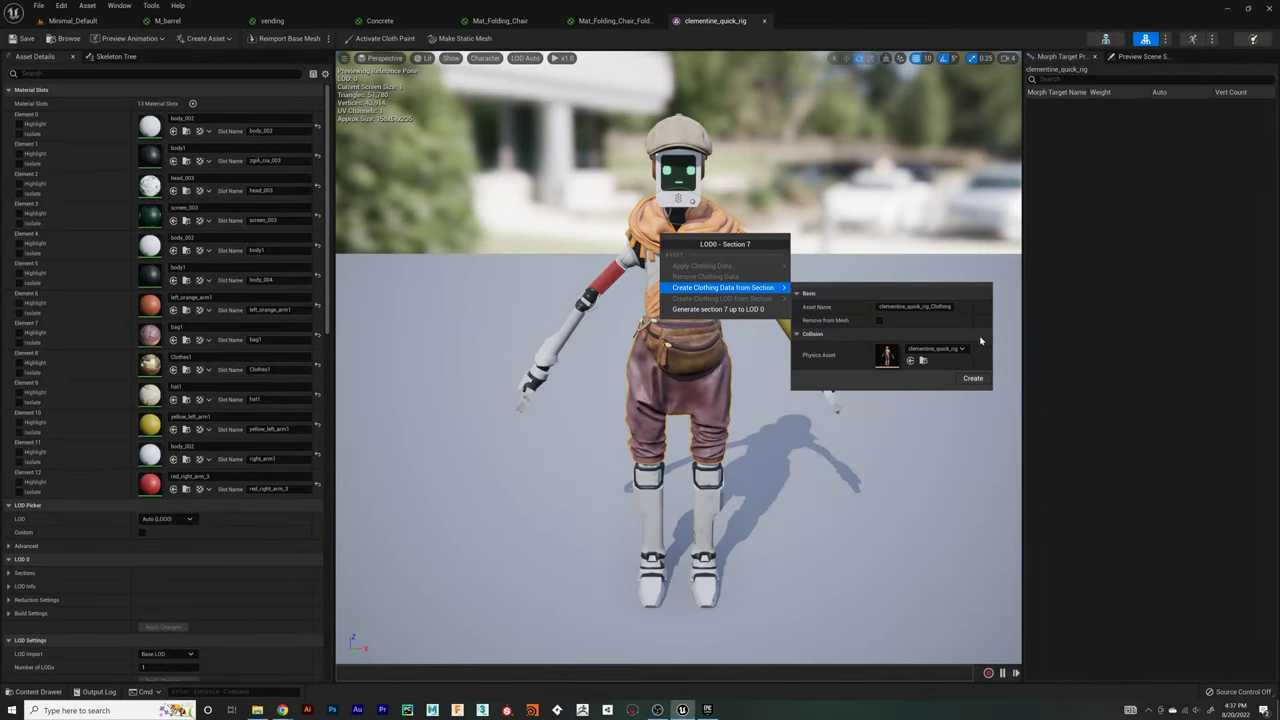
click(973, 379)
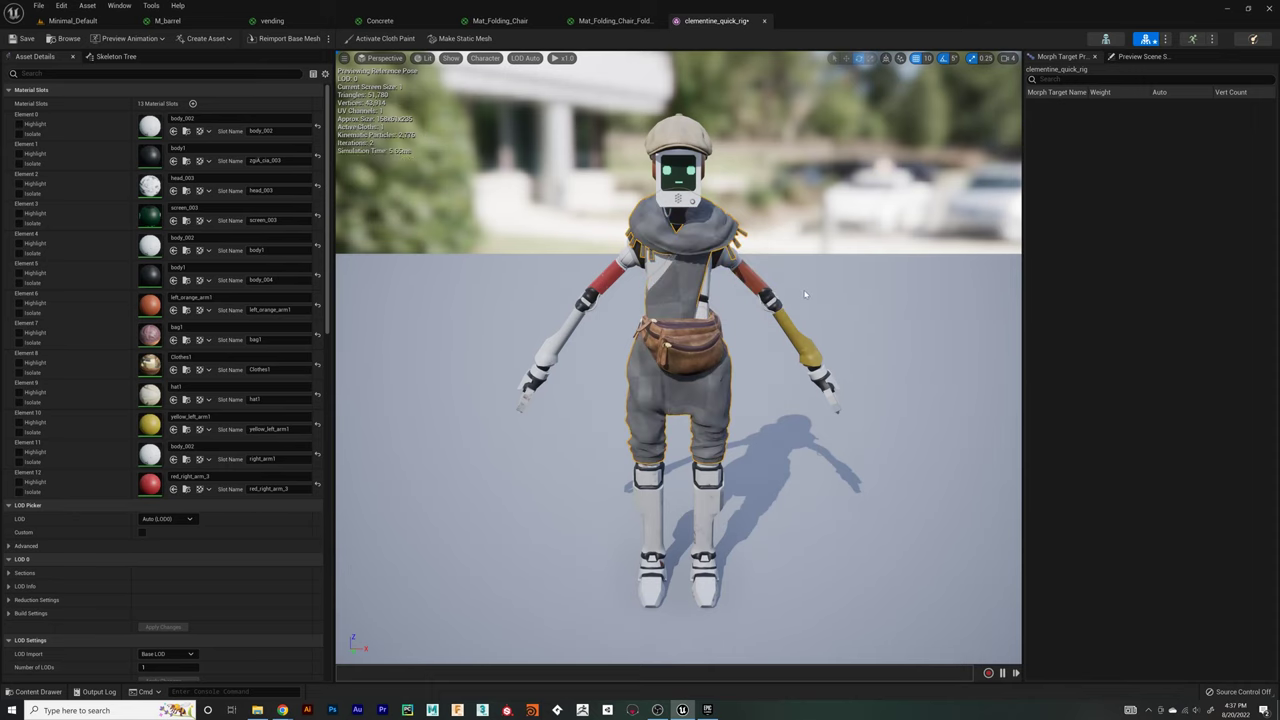
click(397, 41)
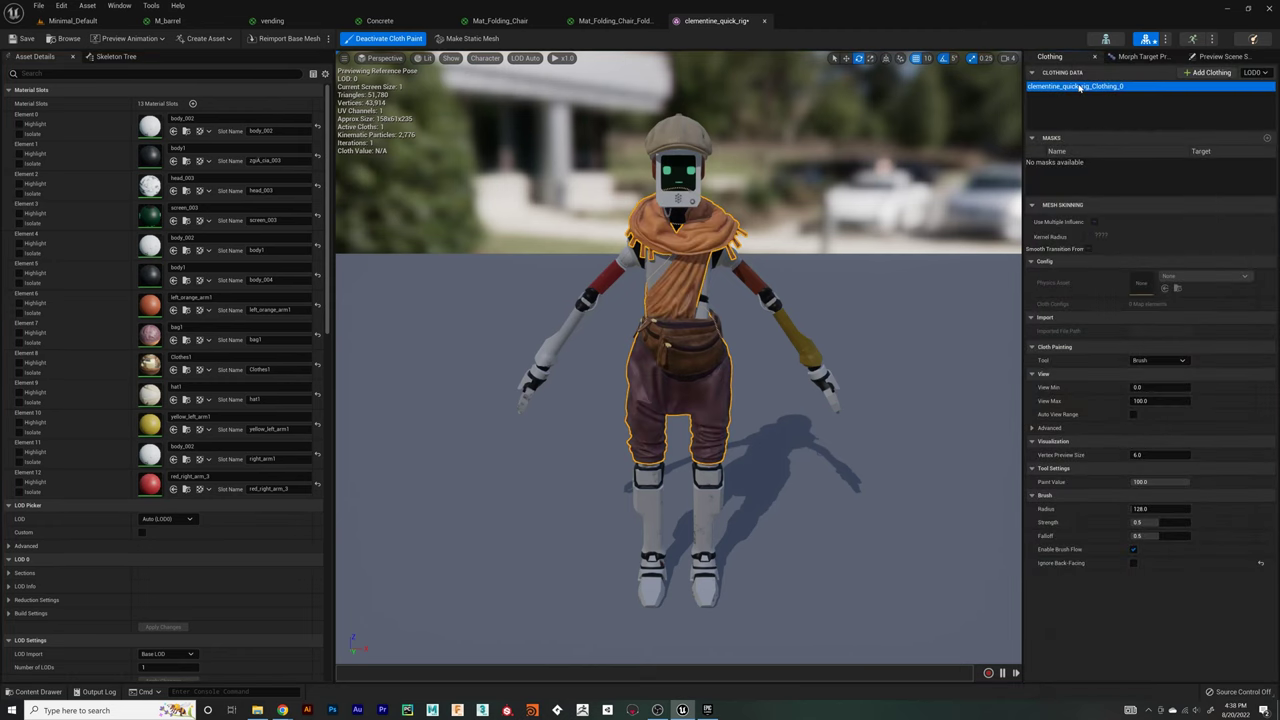
scroll(680, 263, up, 5)
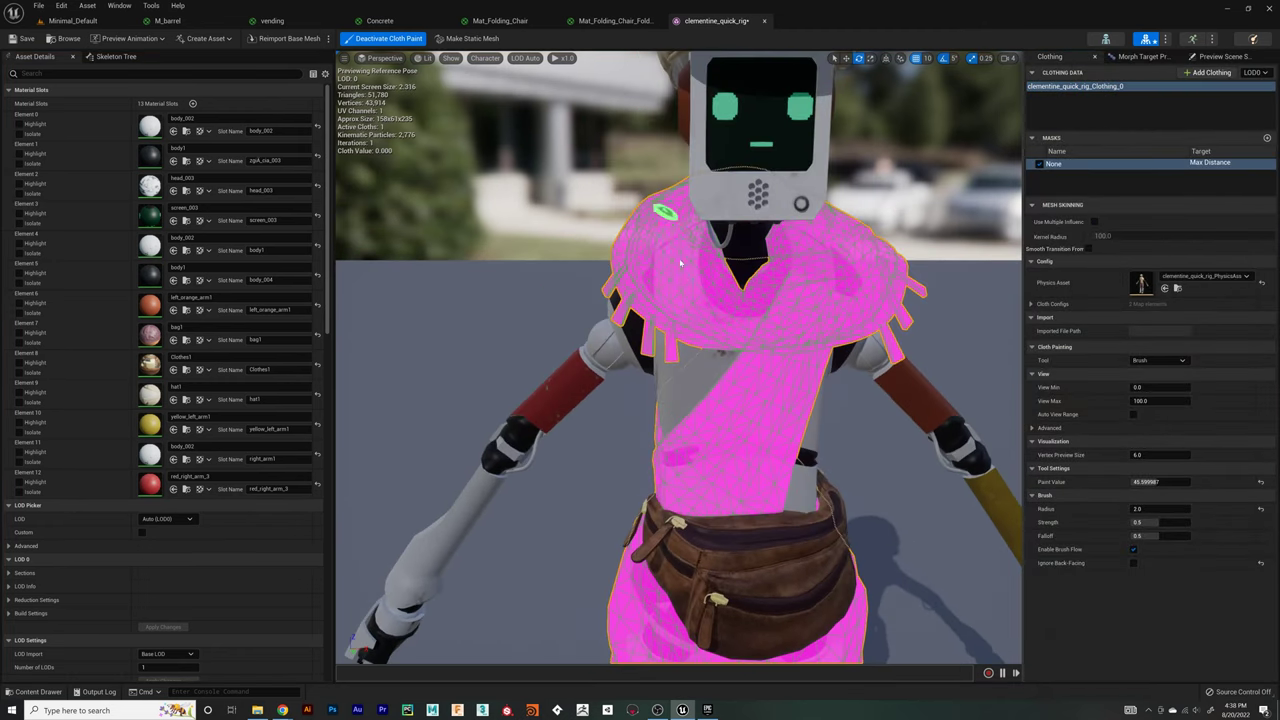
scroll(680, 263, up, 3)
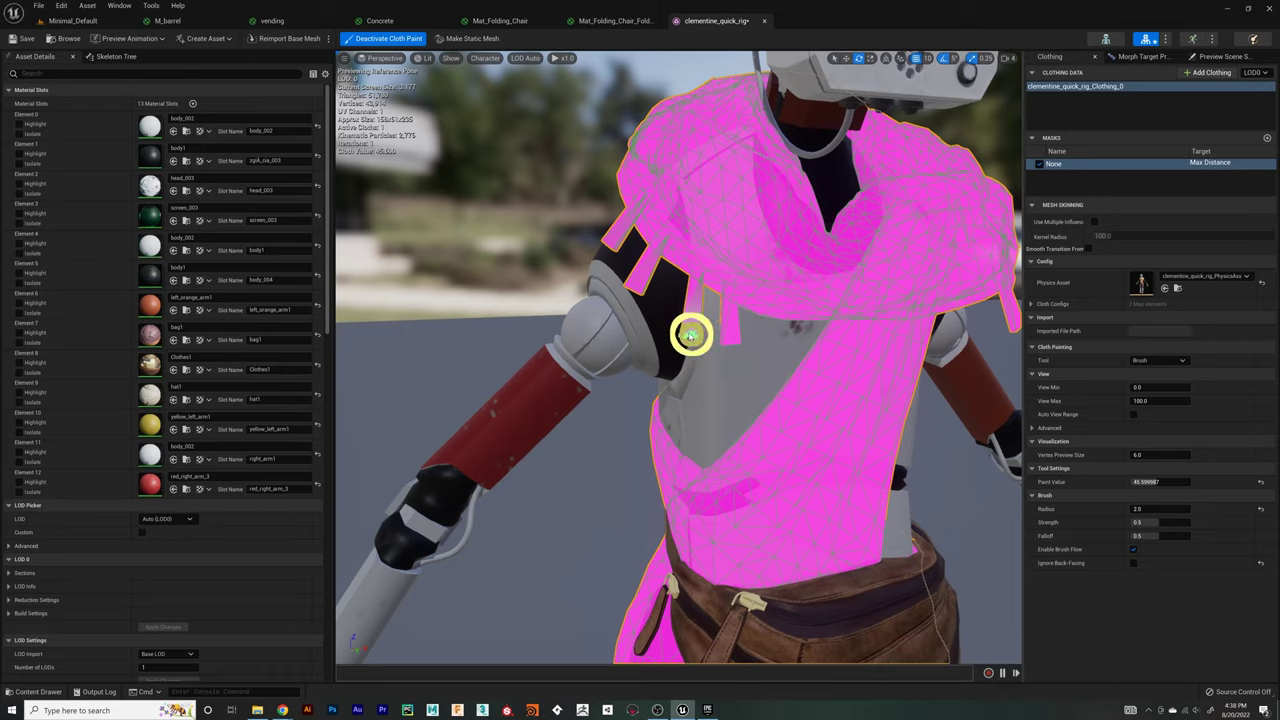
alt+drag(680, 360, 850, 364)
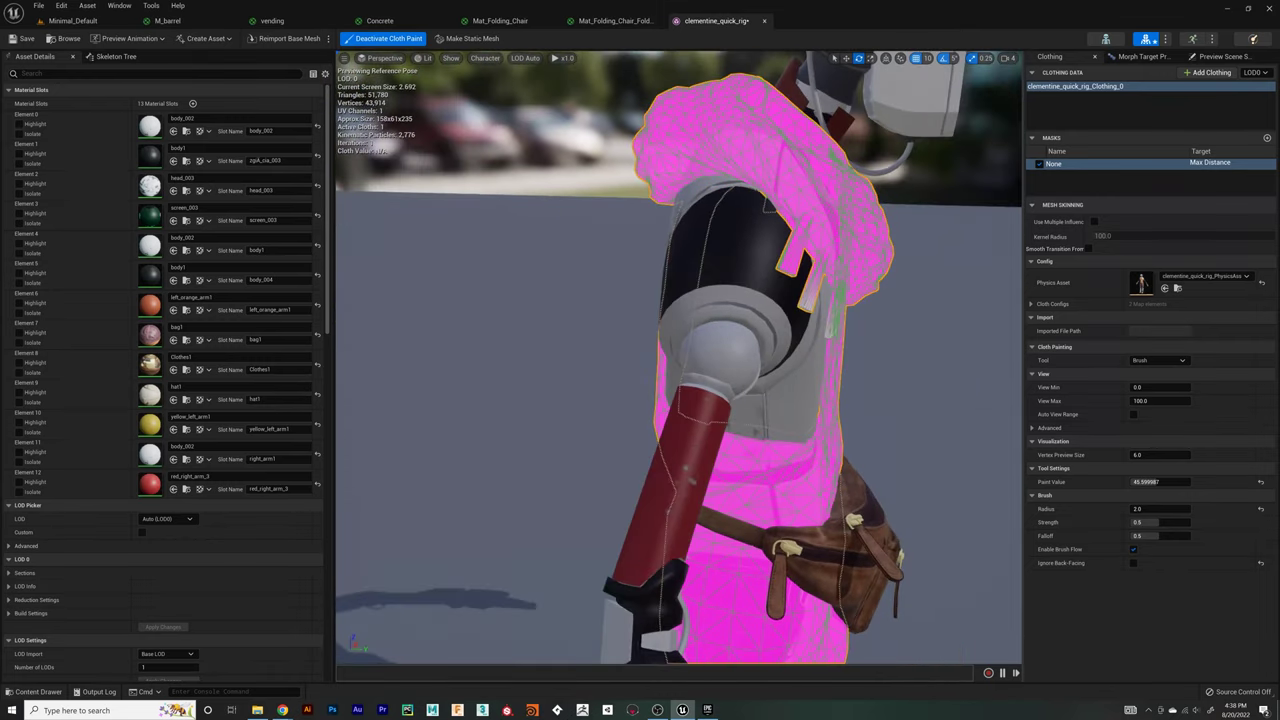
alt+drag(825, 293, 966, 244)
mouse_move(763, 143)
alt+mouse_down()
mouse_move(749, 216)
mouse_move(835, 253)
mouse_move(450, 80)
alt+mouse_up()
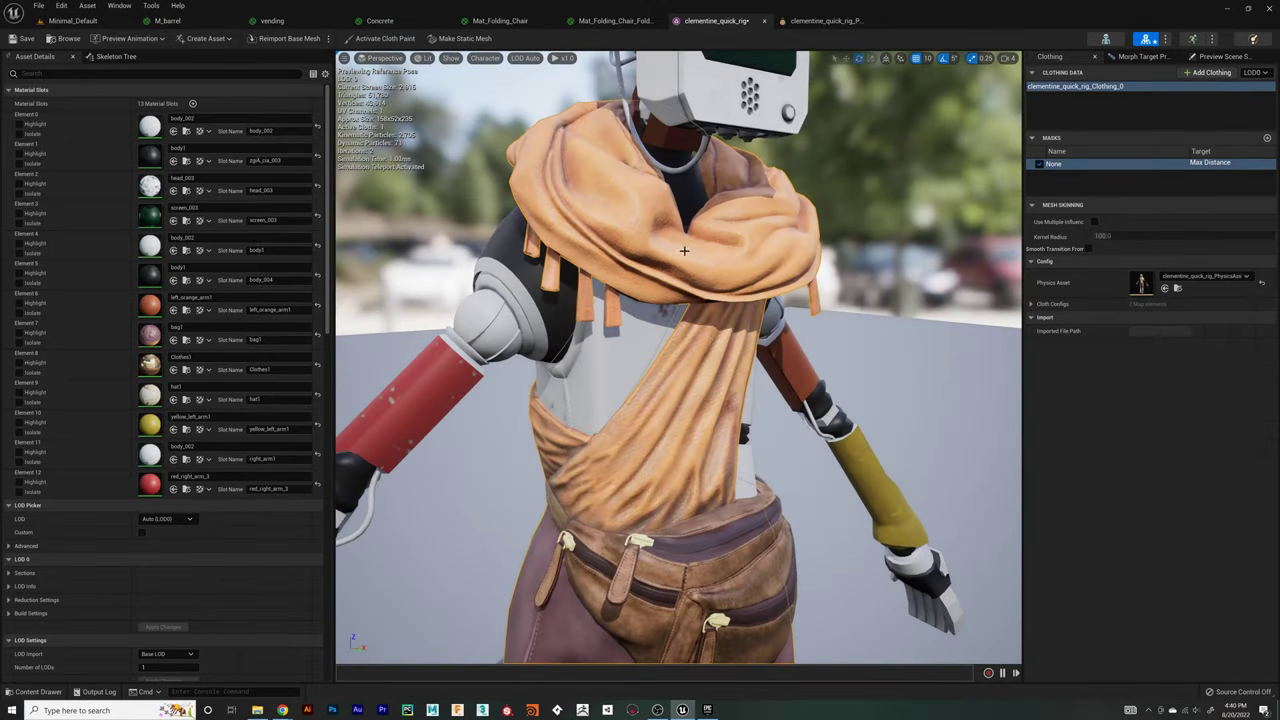
mouse_move(684, 250)
alt+mouse_down()
mouse_move(400, 232)
mouse_move(679, 257)
alt+mouse_up()
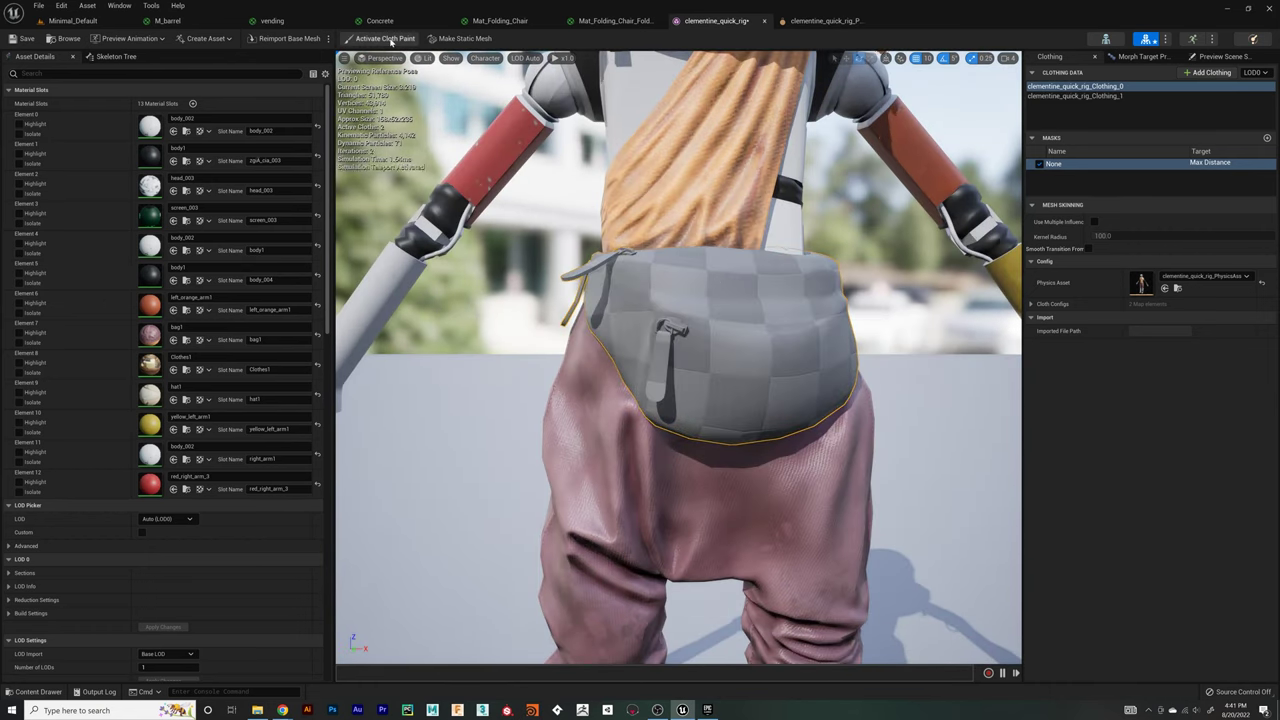
Paint part of the bag's cloth mask at the lower value 15.47 with radius 5
click(390, 40)
mouse_move(586, 271)
alt+mouse_down()
mouse_move(571, 277)
mouse_move(656, 262)
mouse_move(769, 366)
mouse_move(701, 285)
mouse_move(657, 300)
mouse_move(570, 210)
mouse_move(660, 309)
alt+mouse_up()
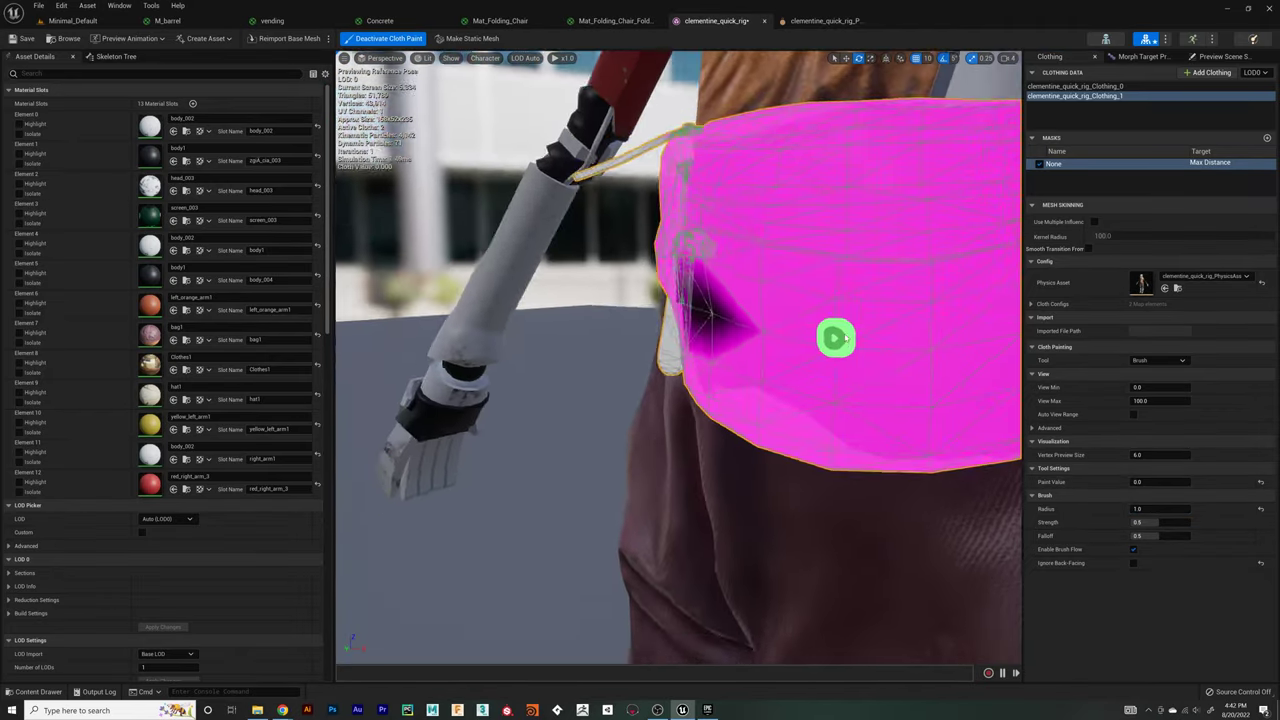
mouse_move(834, 337)
alt+mouse_down()
mouse_move(780, 357)
mouse_move(745, 335)
mouse_move(760, 320)
mouse_move(790, 340)
alt+mouse_up()
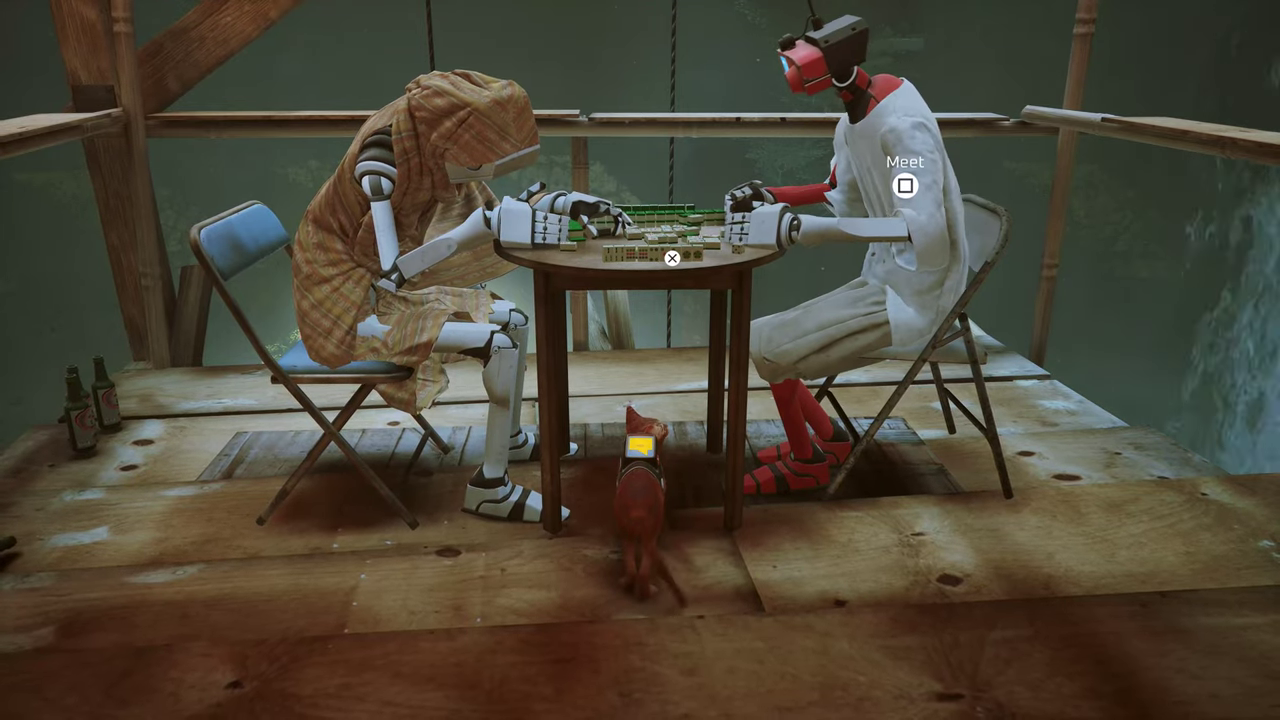
Jump the cat onto the mahjong table between the two robot players
key(space)
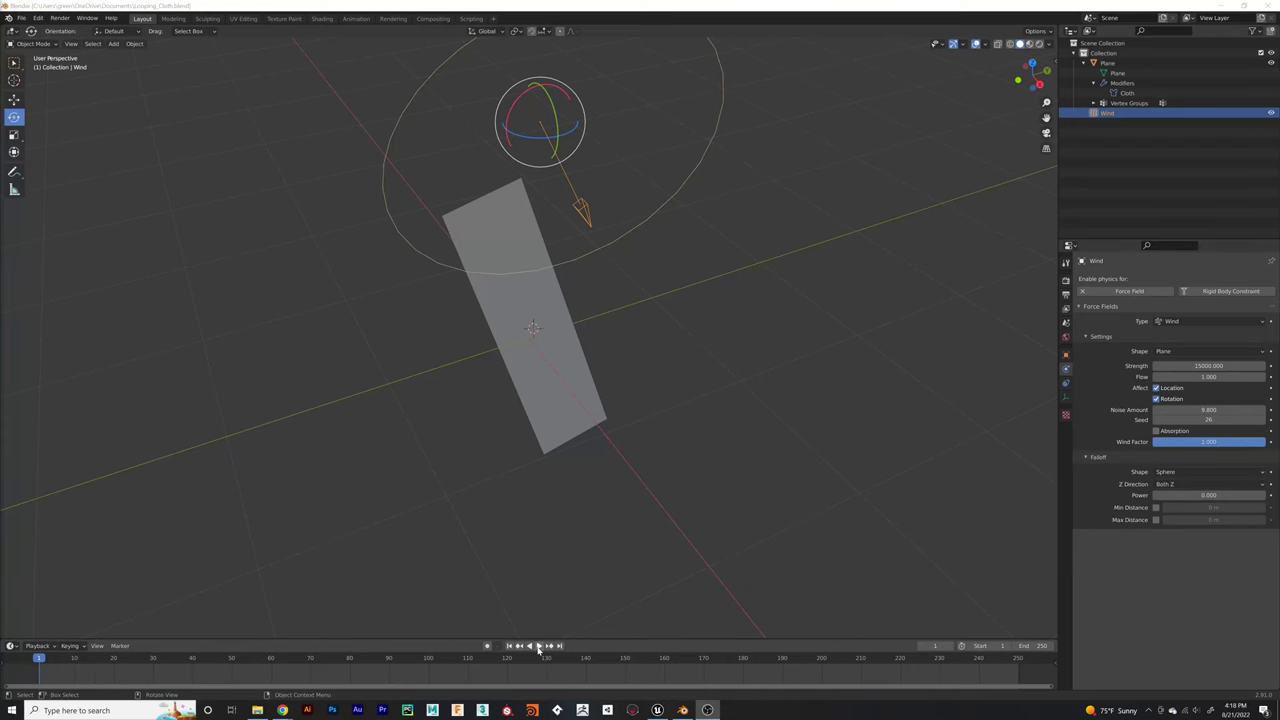
Play the wind-blown cloth simulation and offset the KeyAction strip in time to blend the loop
click(538, 646)
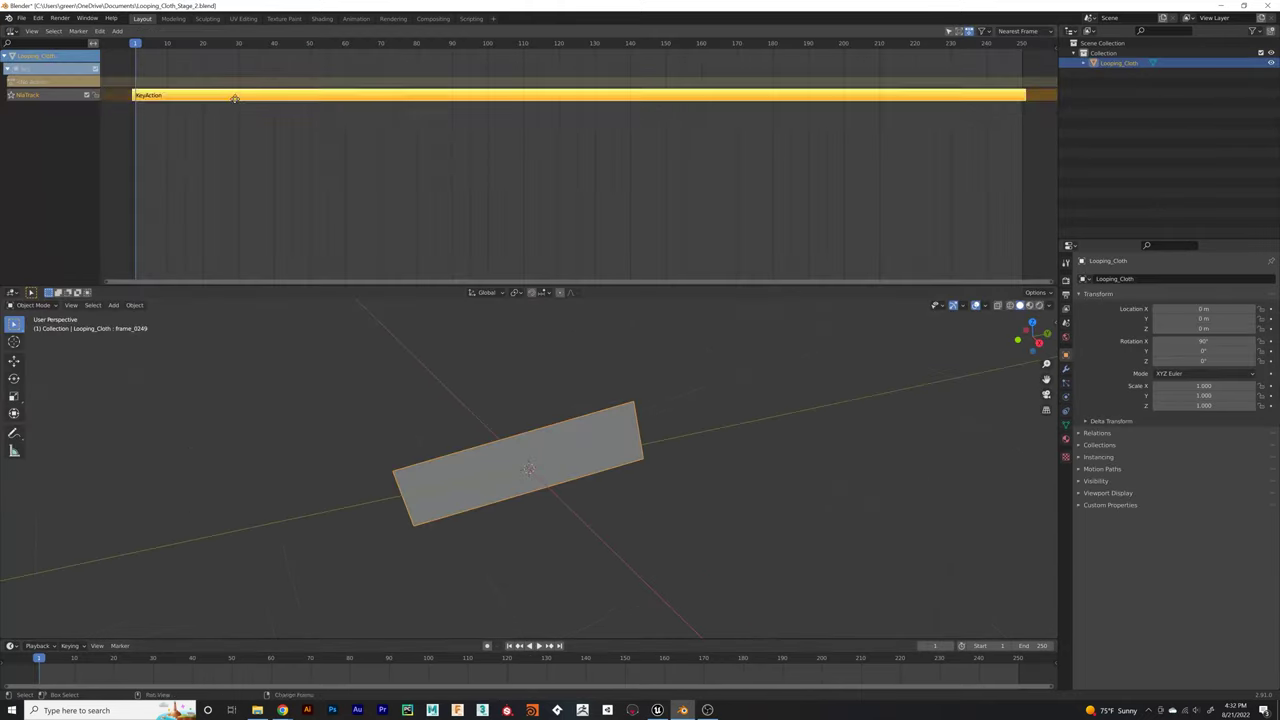
key(g)
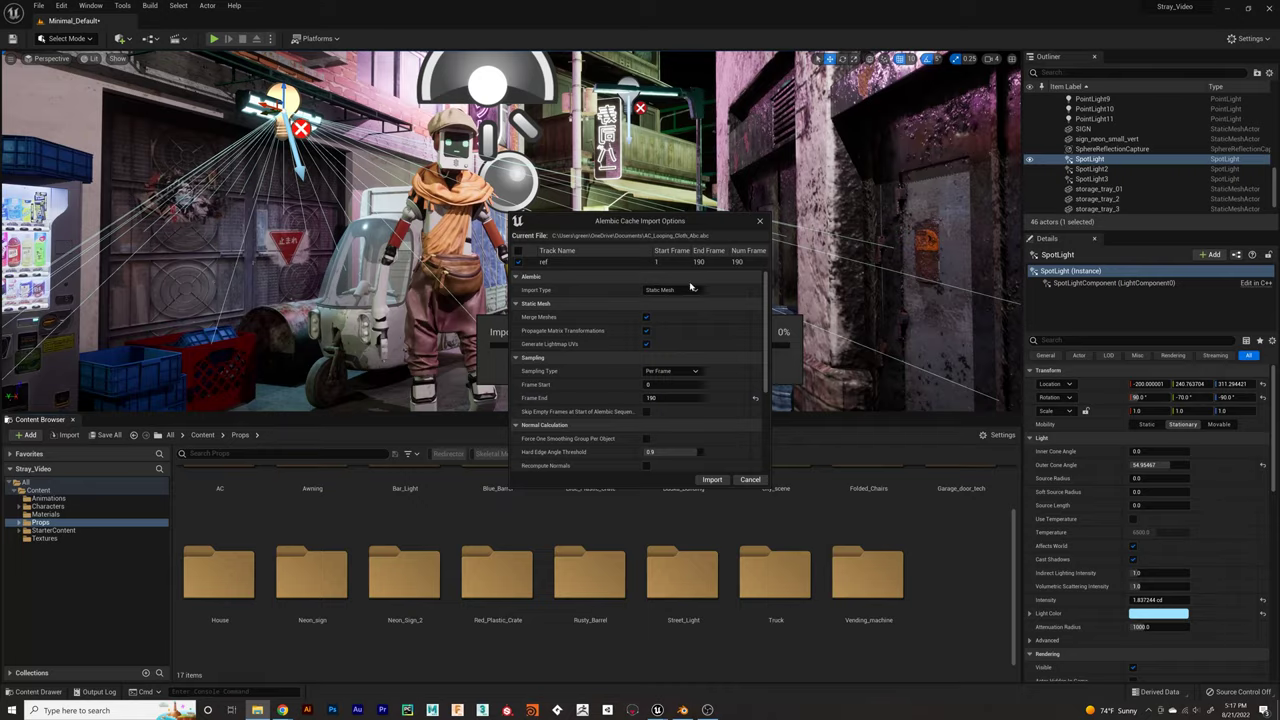
scroll(648, 390, down, 5)
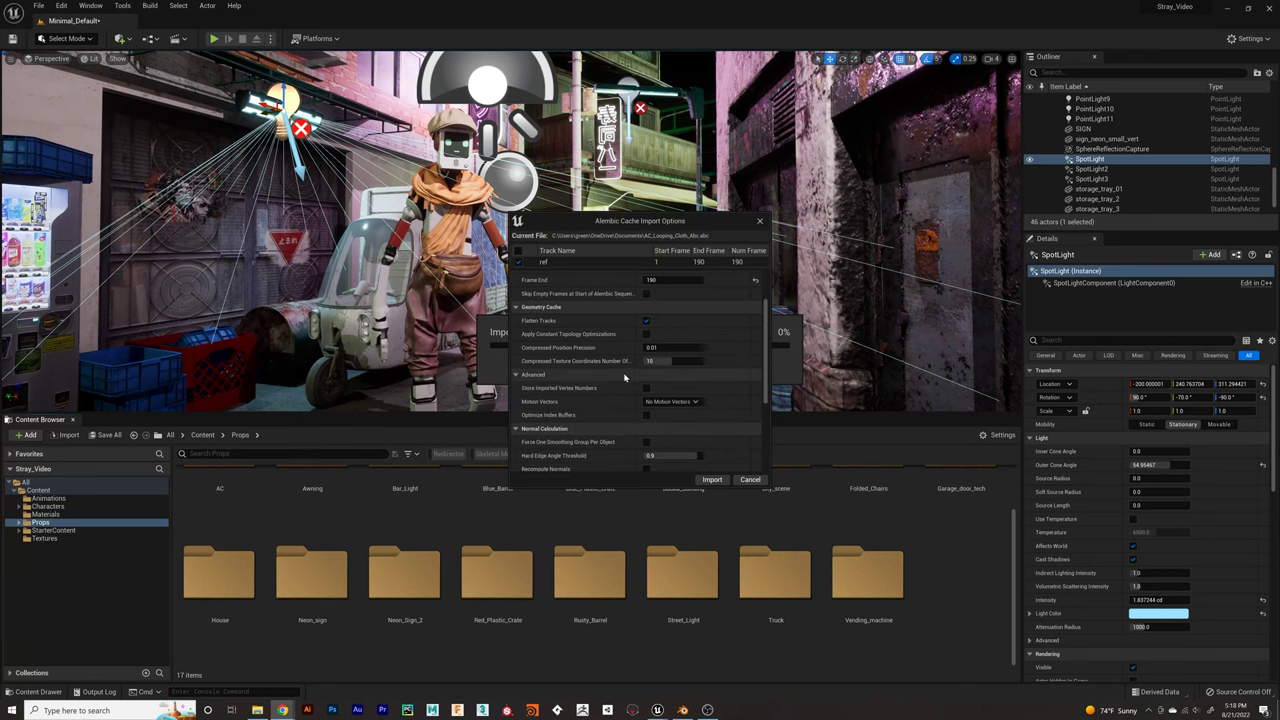
Import the looping cloth Alembic as AC_Looping_Cloth_Abc, frame it on the fan, and preview in play mode
scroll(615, 430, down, 5)
click(711, 479)
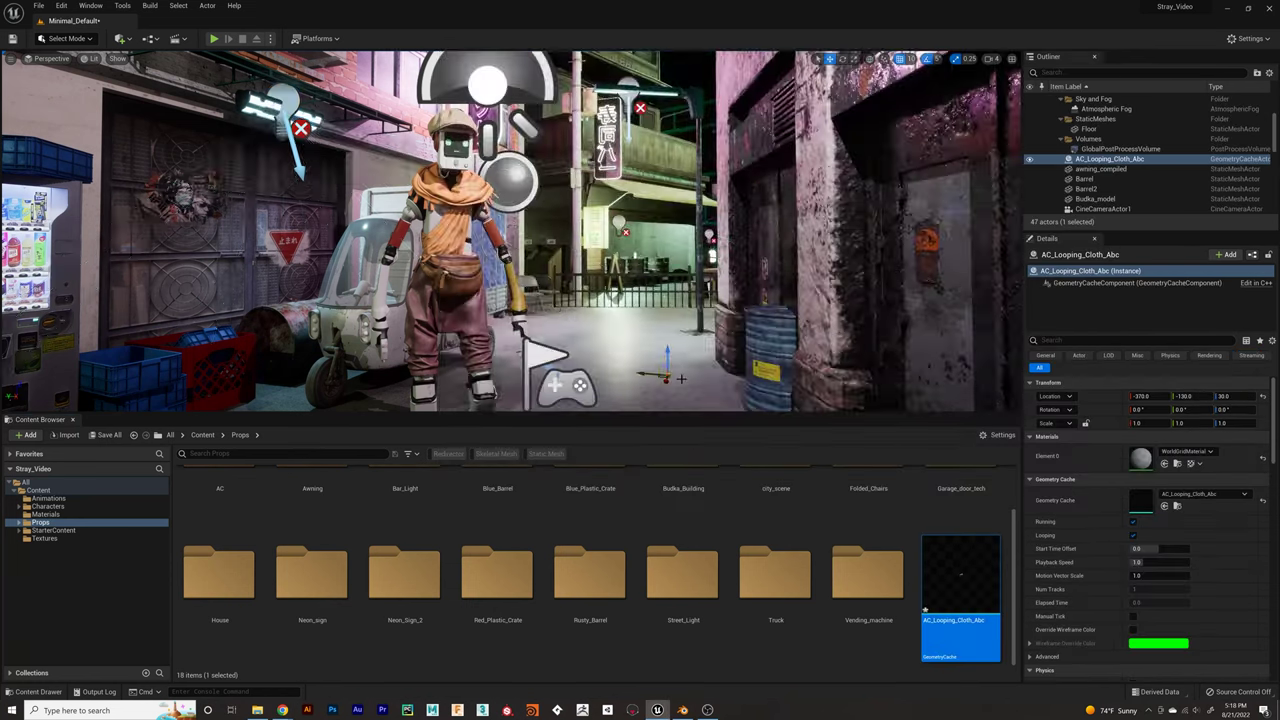
key(f)
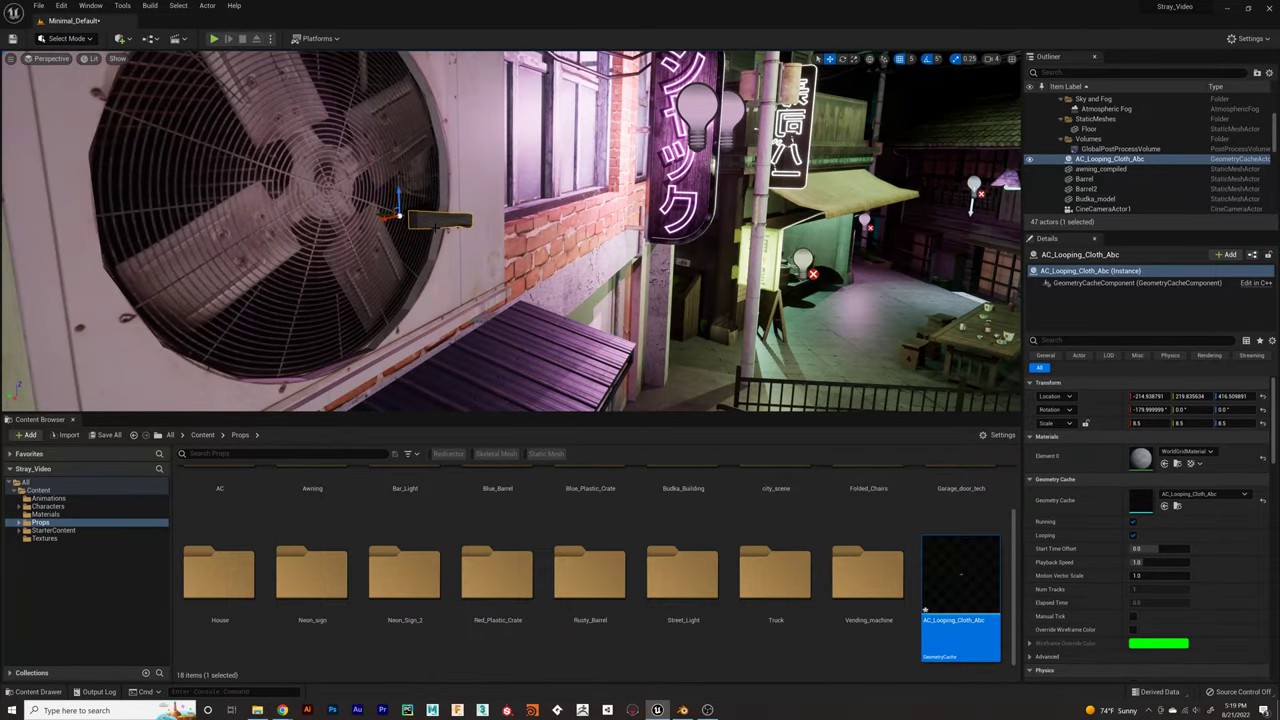
key(alt+p)
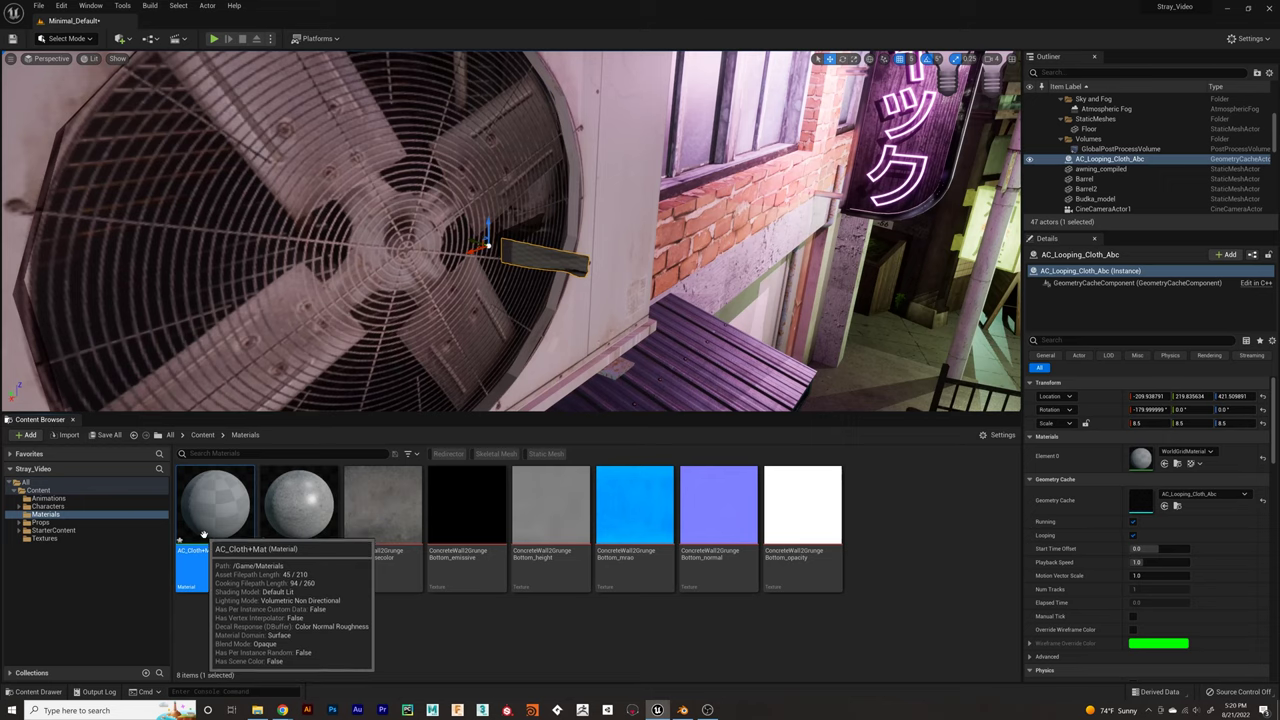
Set the AC_Cloth+Mat constant colour to pale yellow, apply it, and save the material
double_click(195, 535)
click(549, 349)
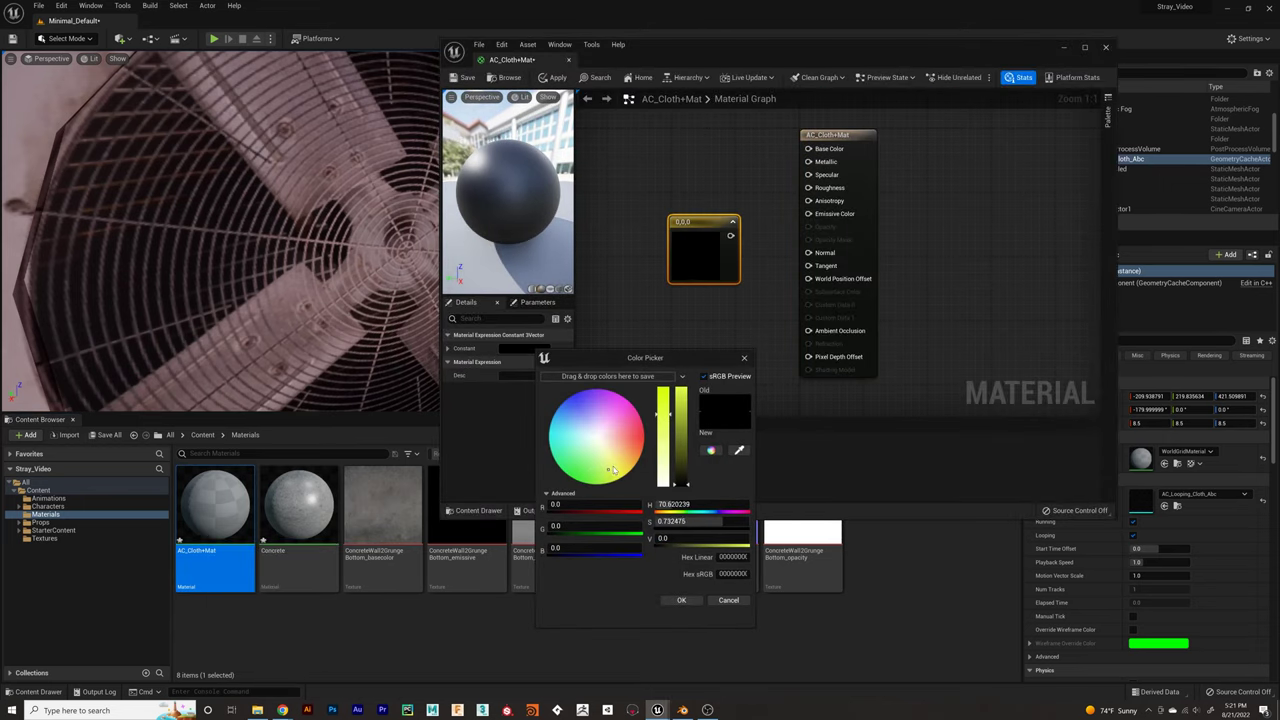
click(681, 600)
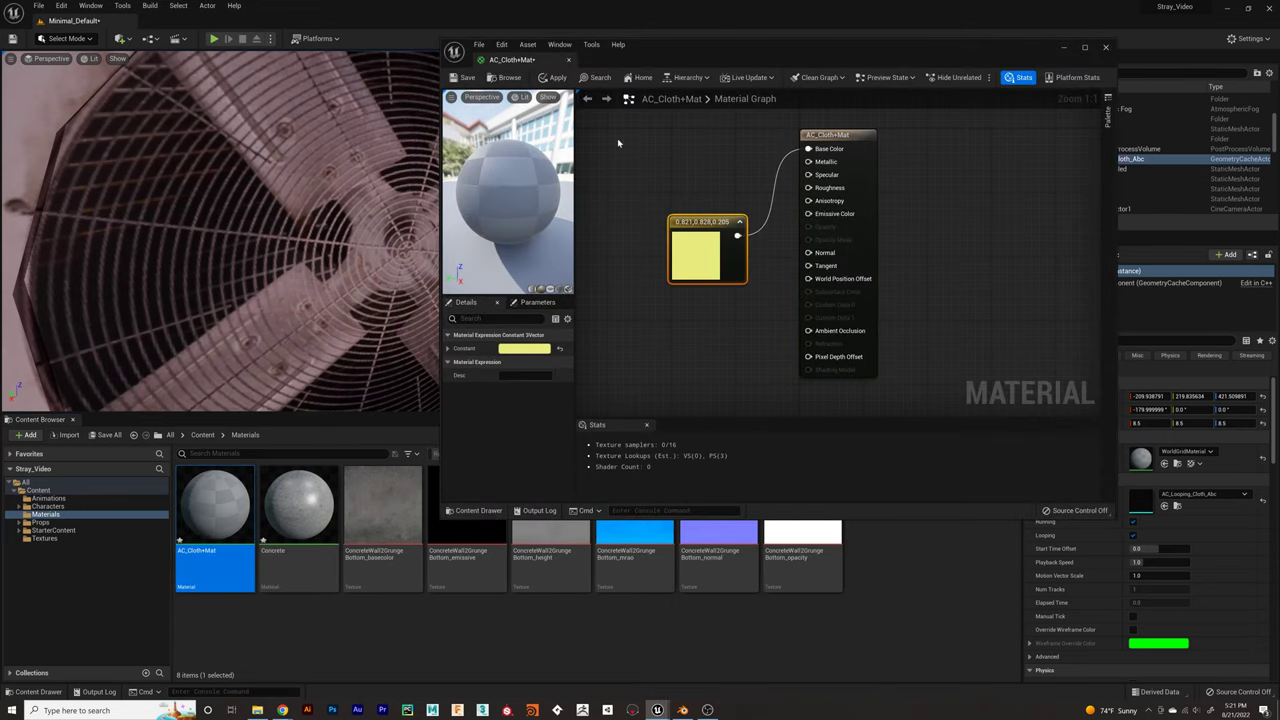
click(460, 82)
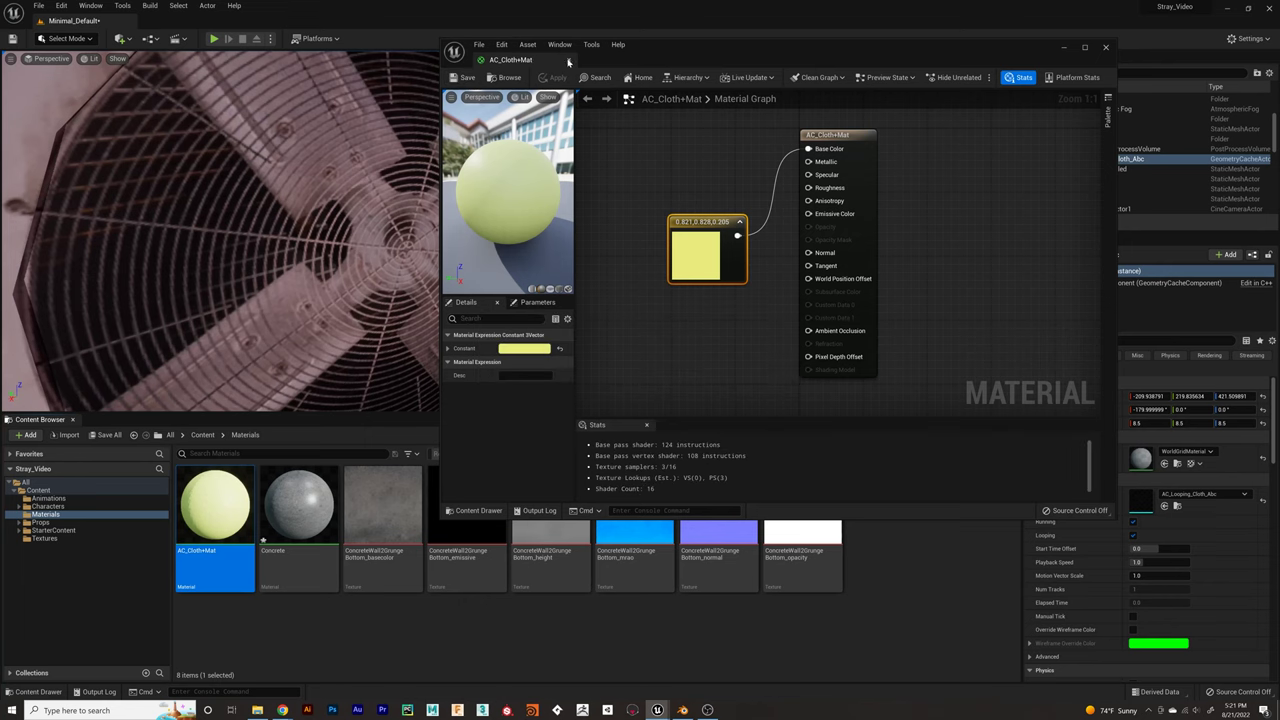
click(175, 517)
Assign AC_Cloth+Mat to the material slot of the AC_Looping_Cloth_Abc geometry cache
click(40, 522)
double_click(958, 600)
click(775, 251)
click(800, 392)
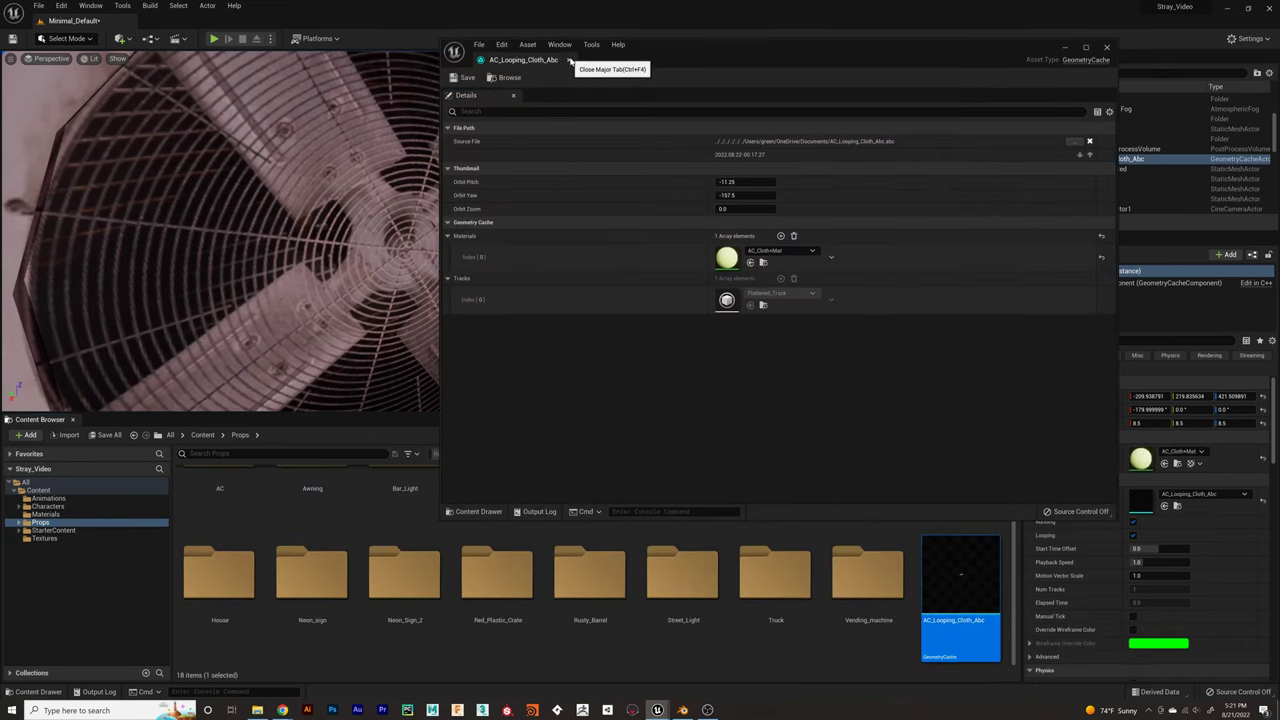
click(569, 61)
Preview the fan in immersive mode, then duplicate the cloth as AC_Looping_Cloth_Abc2 and rotate it 15 degrees
key(F11)
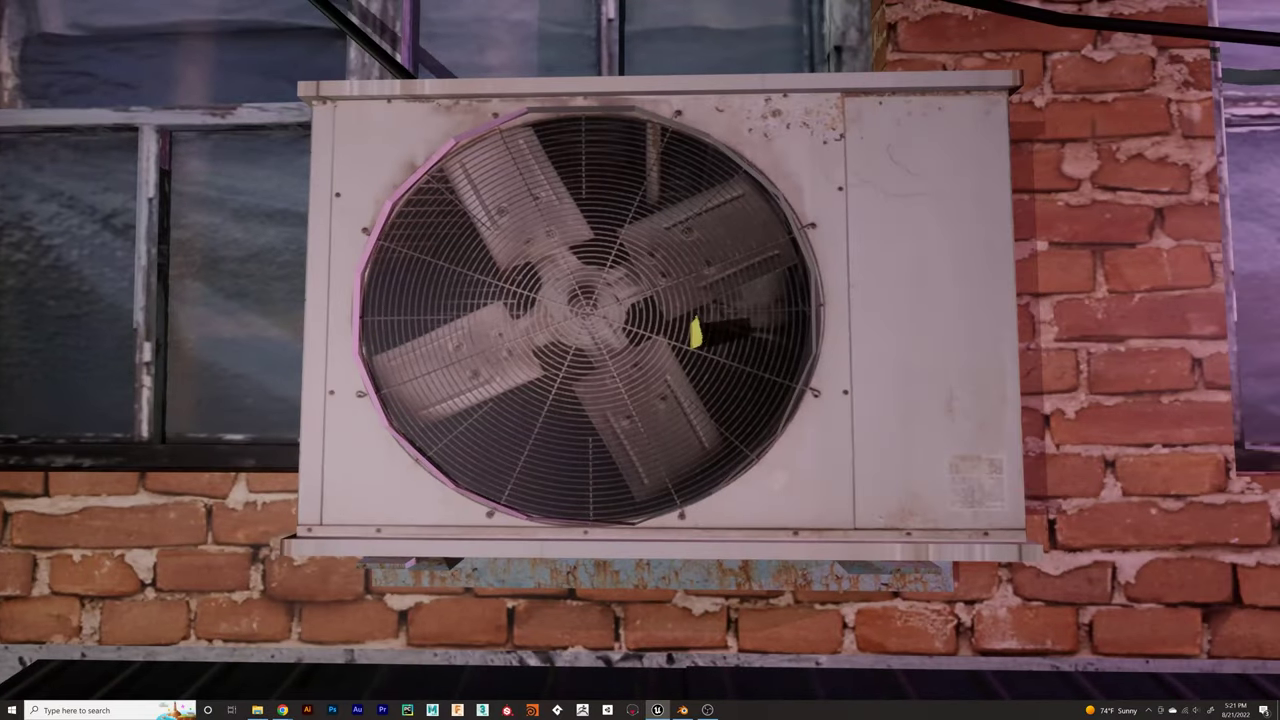
key(F11)
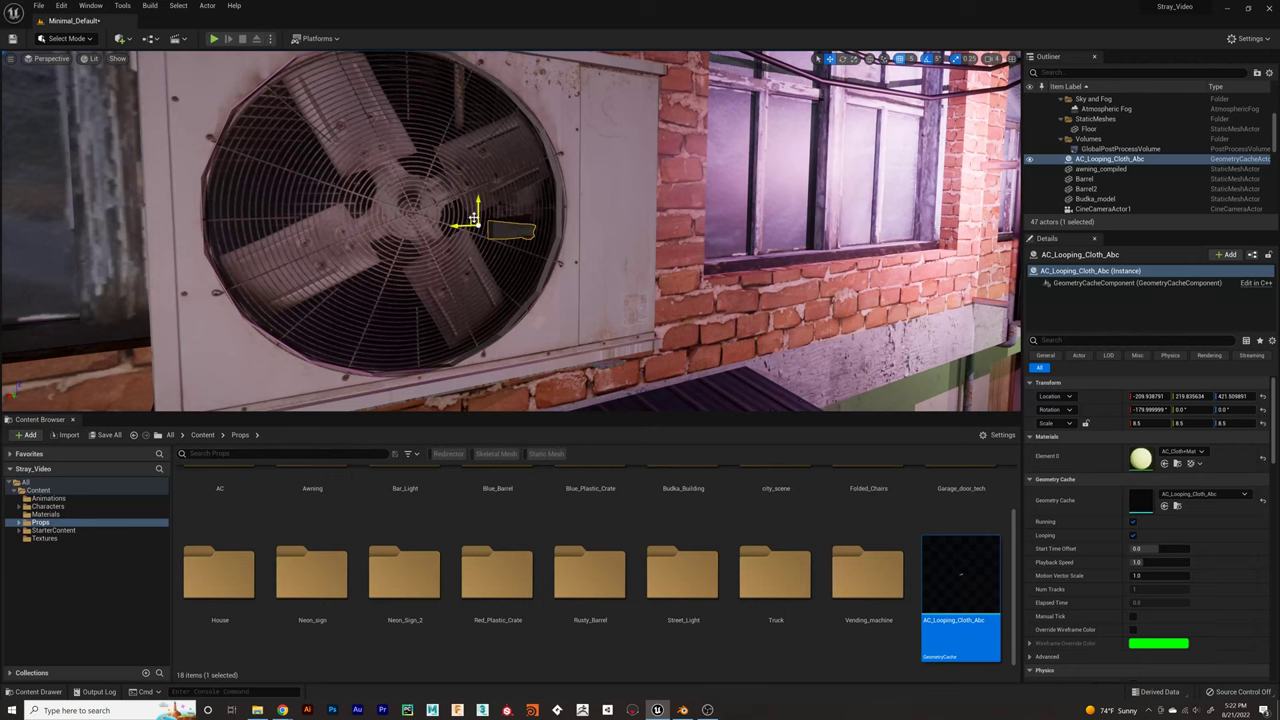
key(ctrl+d)
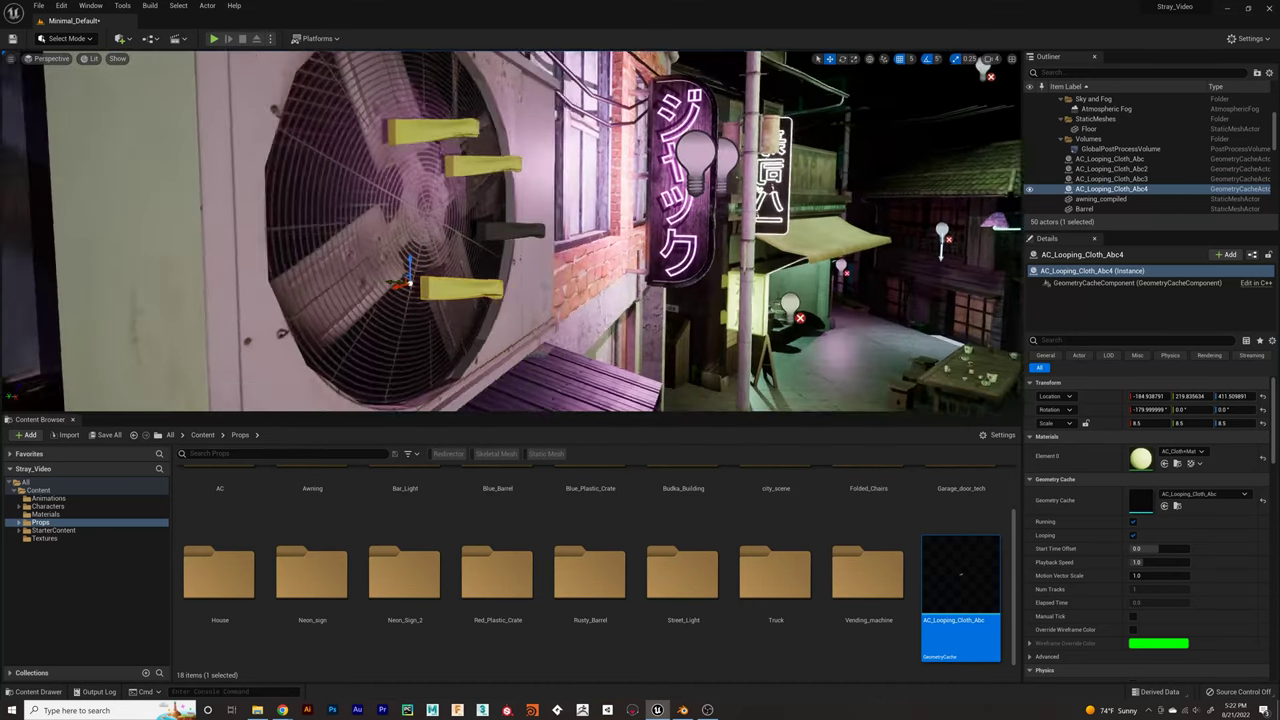
click(353, 139)
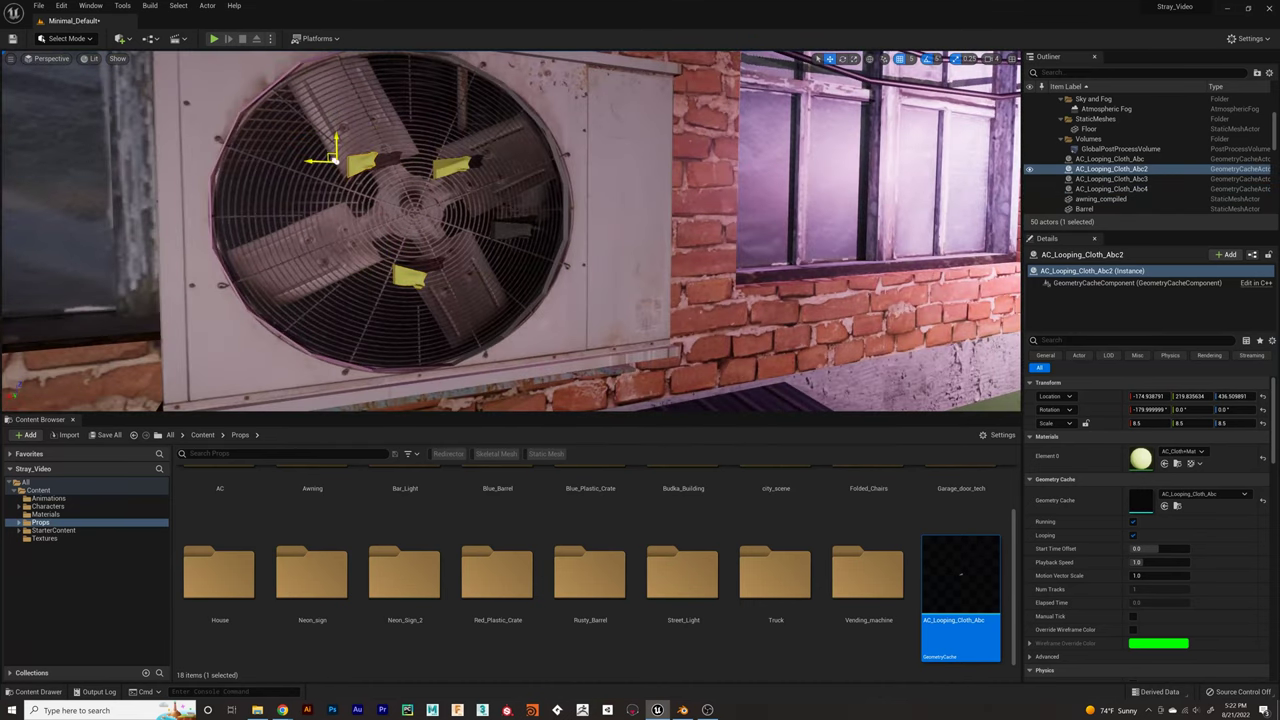
key(e)
drag(356, 141, 345, 178)
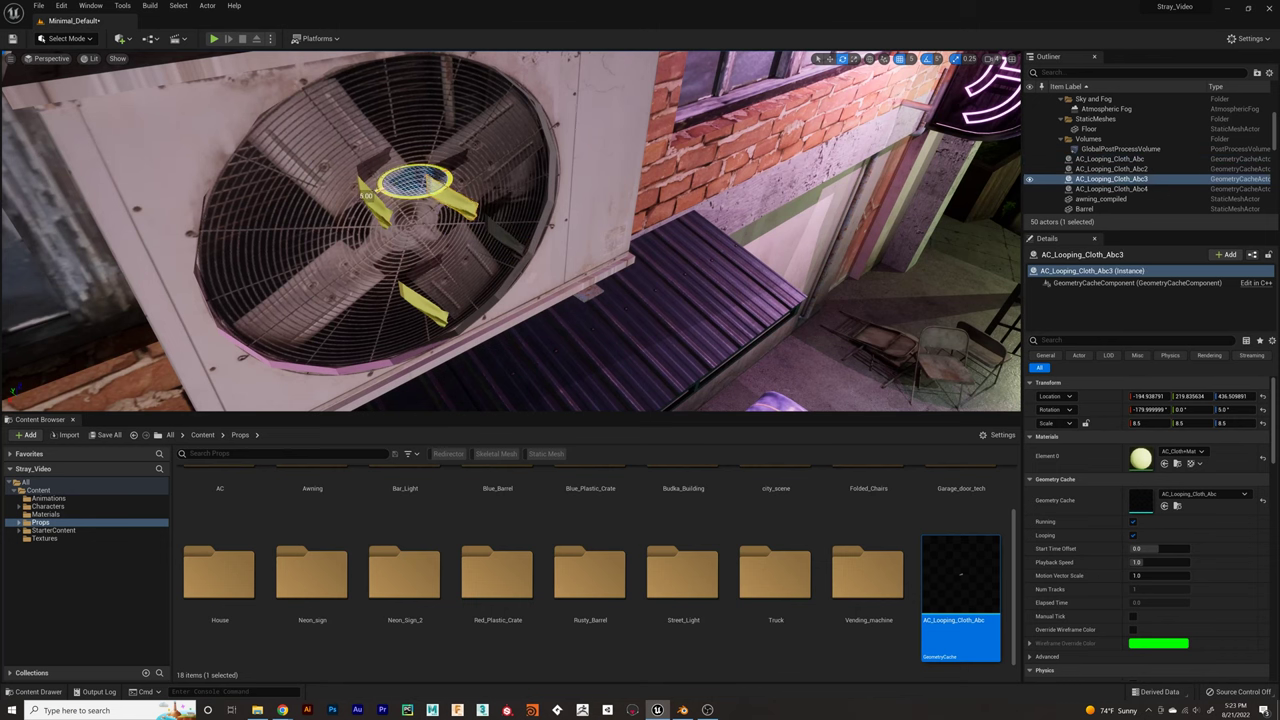